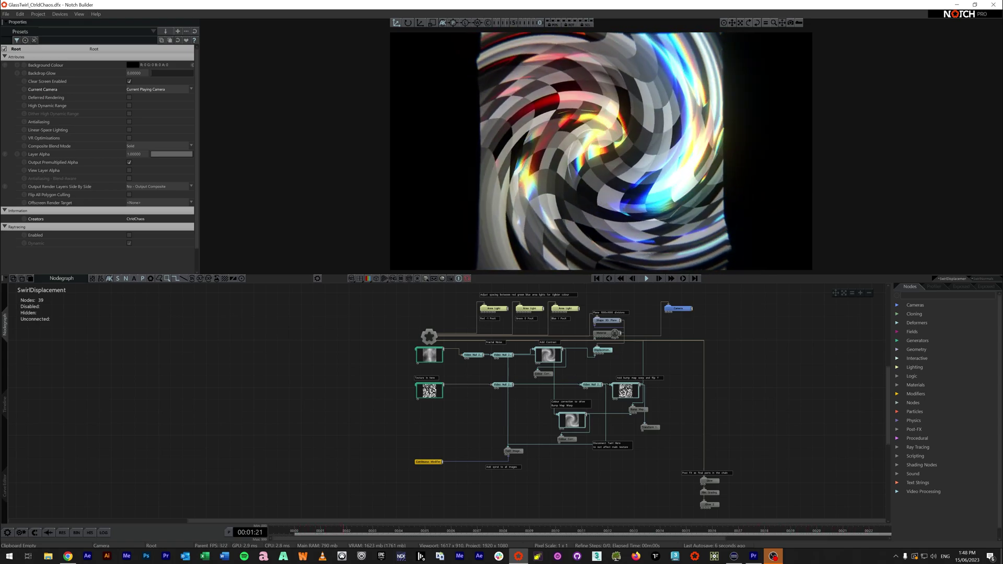
- Examine the swirled plane from an orbit view and the settings of the red, green and blue area lights
key(5)
right_drag(601, 151, 664, 196)
scroll(601, 151, up, 5)
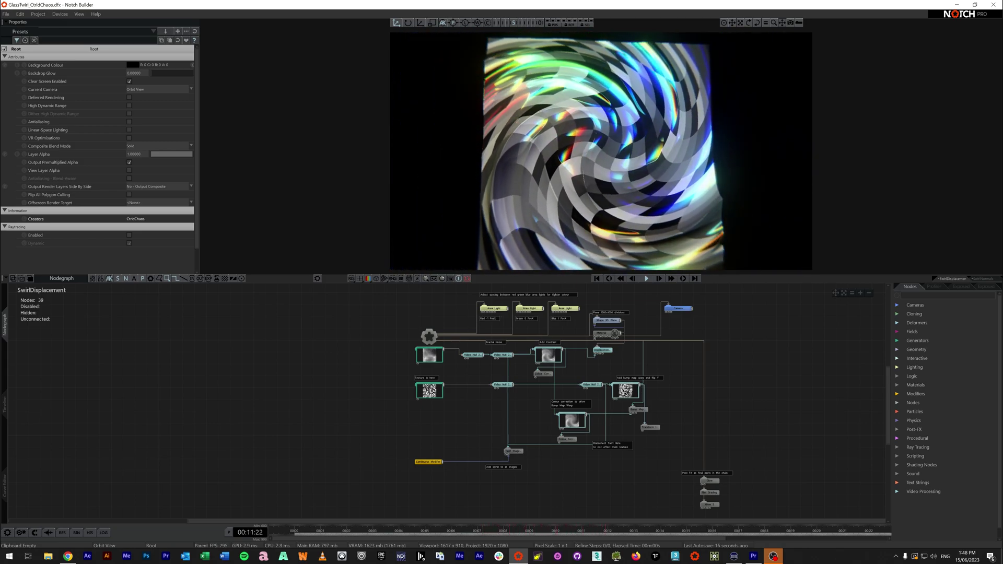
click(494, 309)
click(530, 308)
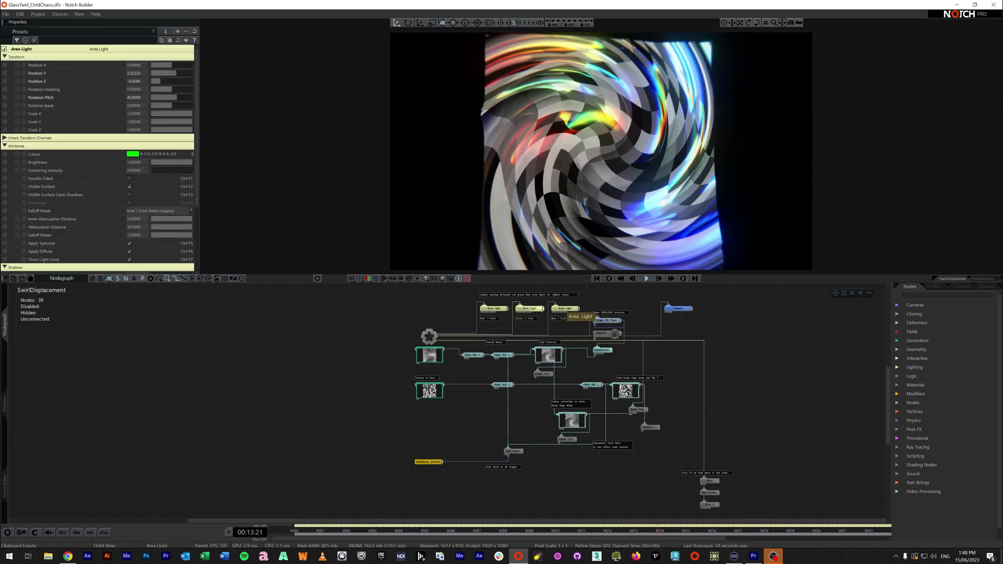
click(565, 308)
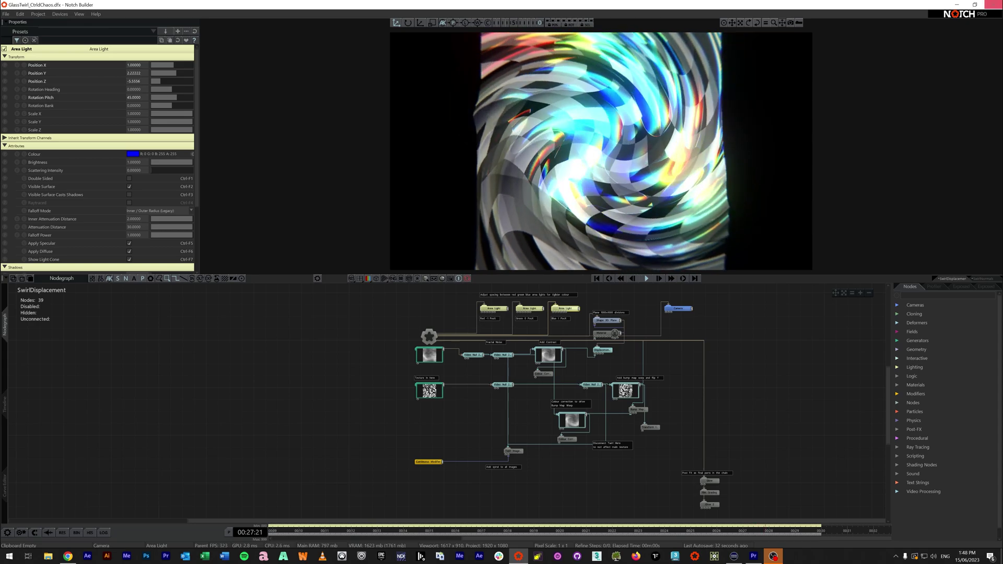
- Disable the Twirl Image Warp, Bump Map Warp and Displacement Map nodes to reduce the scene to the flat textured plane
middle_drag(544, 407, 433, 327)
scroll(444, 406, up, 5)
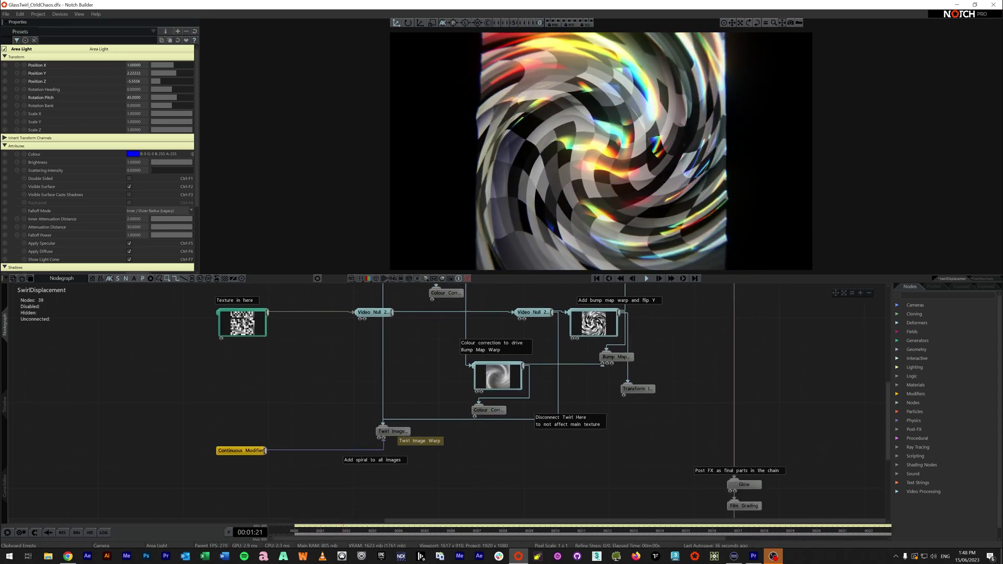
click(392, 433)
key(d)
middle_drag(612, 359, 611, 381)
click(611, 379)
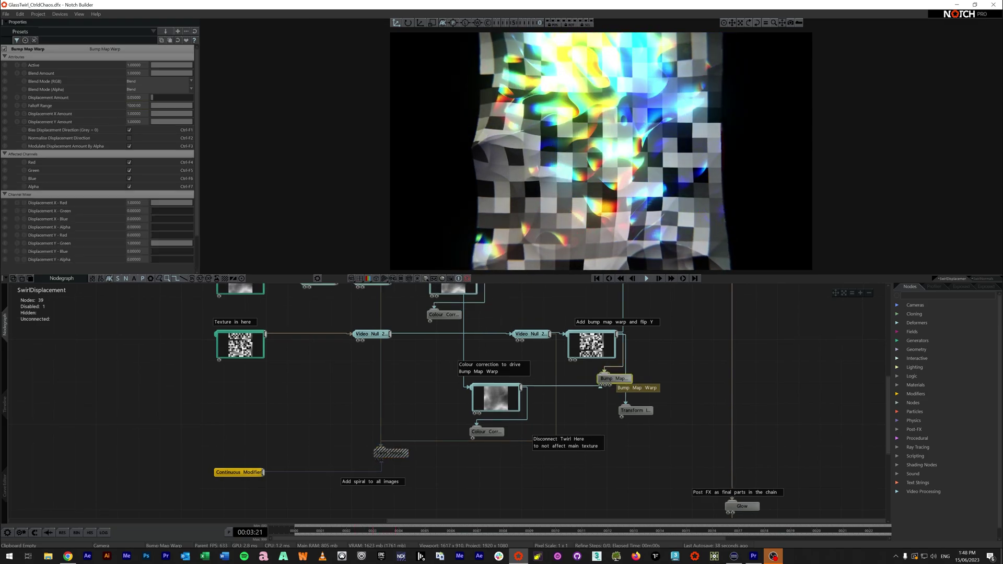
key(d)
middle_drag(591, 335, 606, 450)
click(567, 389)
key(d)
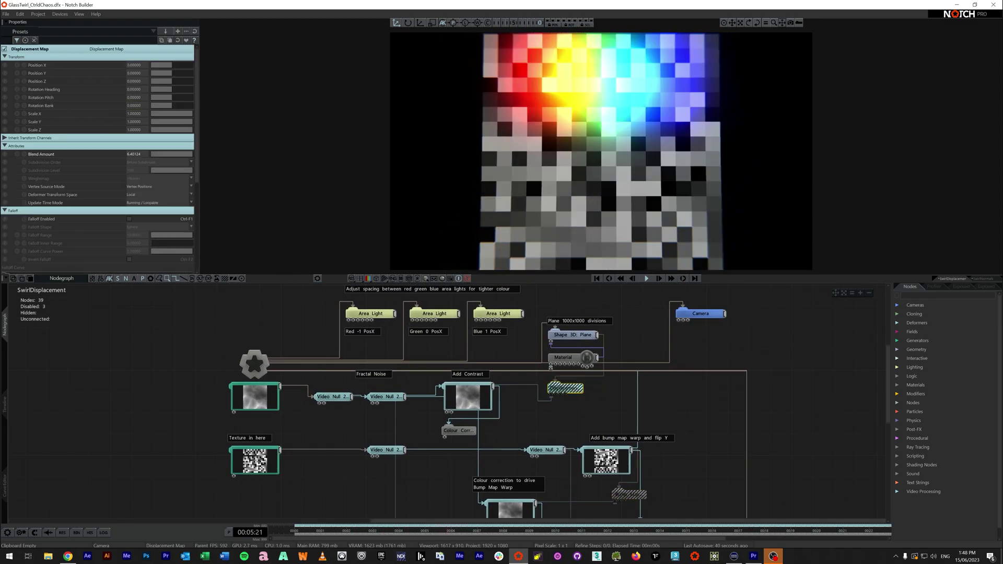
- Spread out the fractal noise chain by repositioning its Video Null nodes, the Add Contrast null and its Colour Correction node
middle_drag(243, 405, 245, 406)
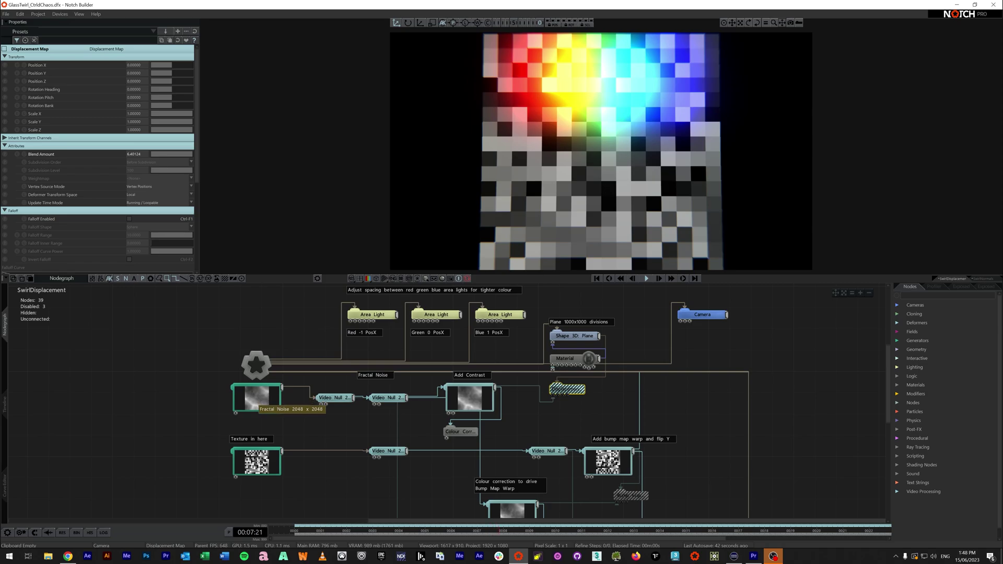
click(256, 400)
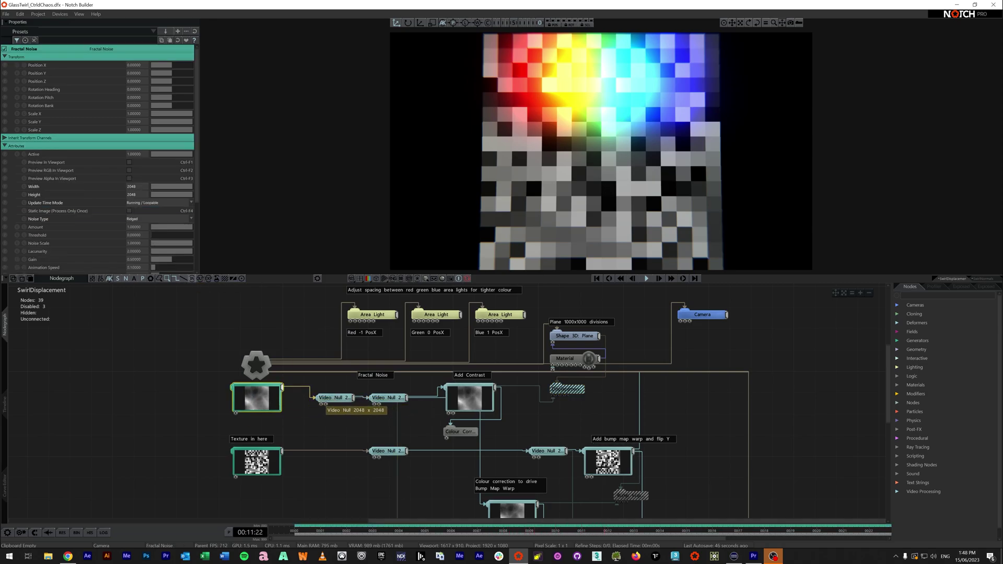
drag(387, 399, 336, 409)
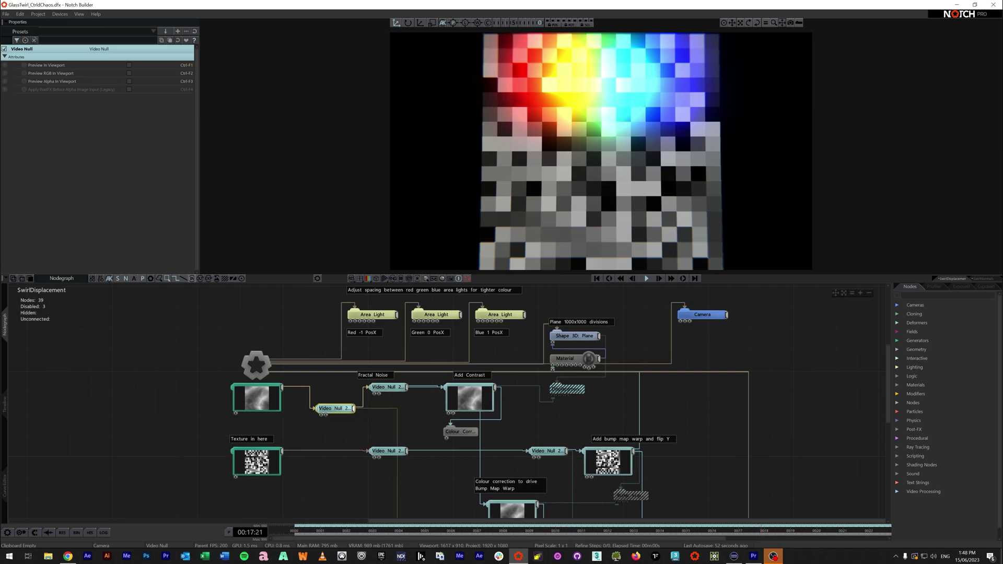
middle_drag(357, 408, 267, 384)
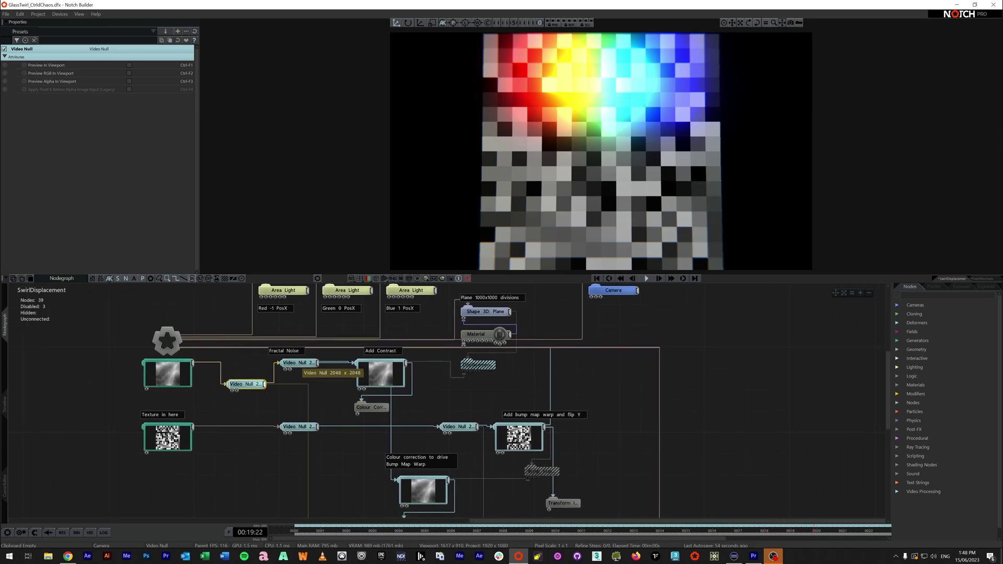
middle_drag(300, 361, 300, 364)
drag(386, 375, 407, 375)
drag(301, 366, 311, 398)
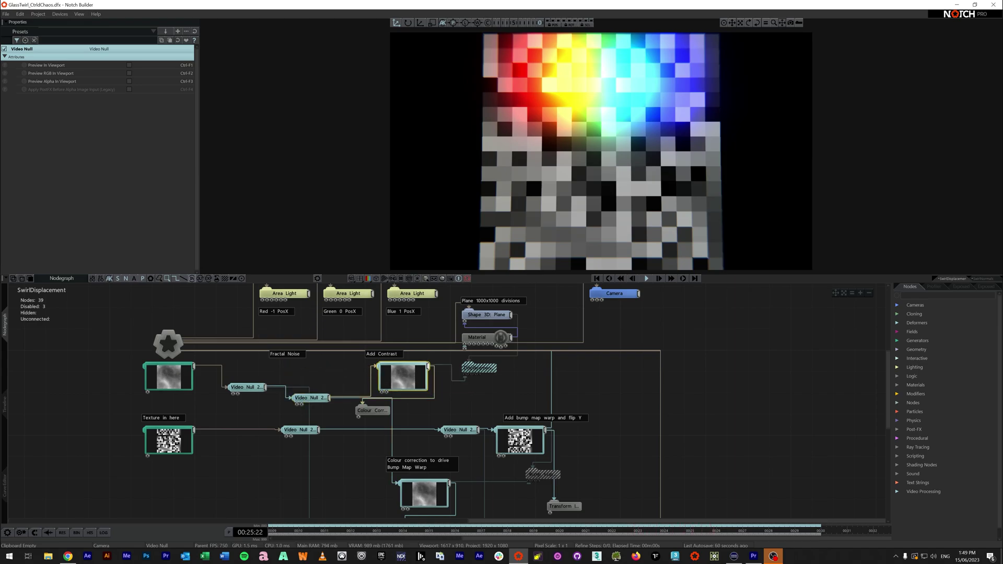
drag(377, 410, 418, 412)
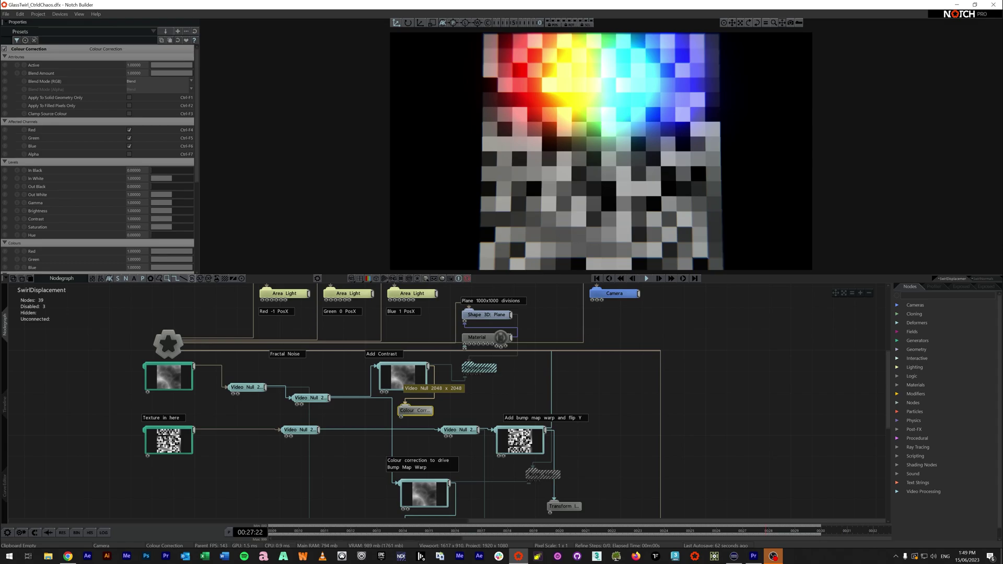
- Re-enable the Displacement Map node on the plane
click(479, 368)
key(d)
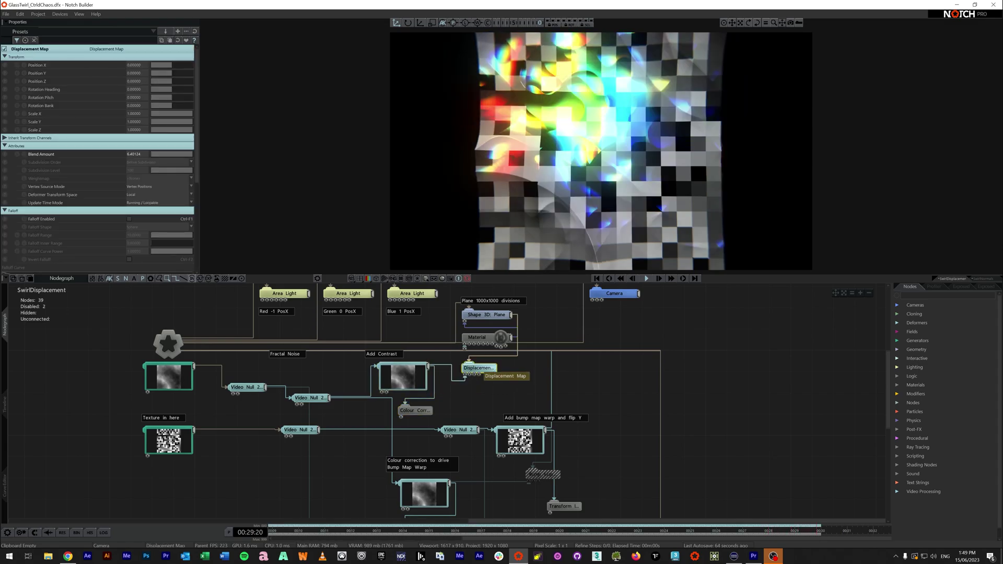
- Try lowering the gamma of the Add Contrast chain's Colour Correction node, and undo the change
click(415, 411)
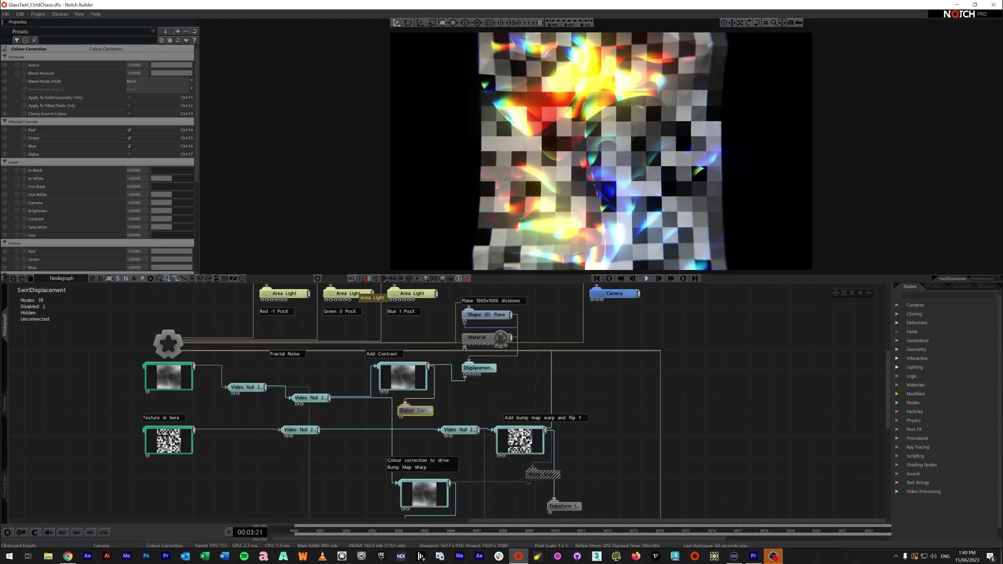
mouse_move(173, 202)
mouse_down()
mouse_move(192, 203)
mouse_move(158, 203)
mouse_up()
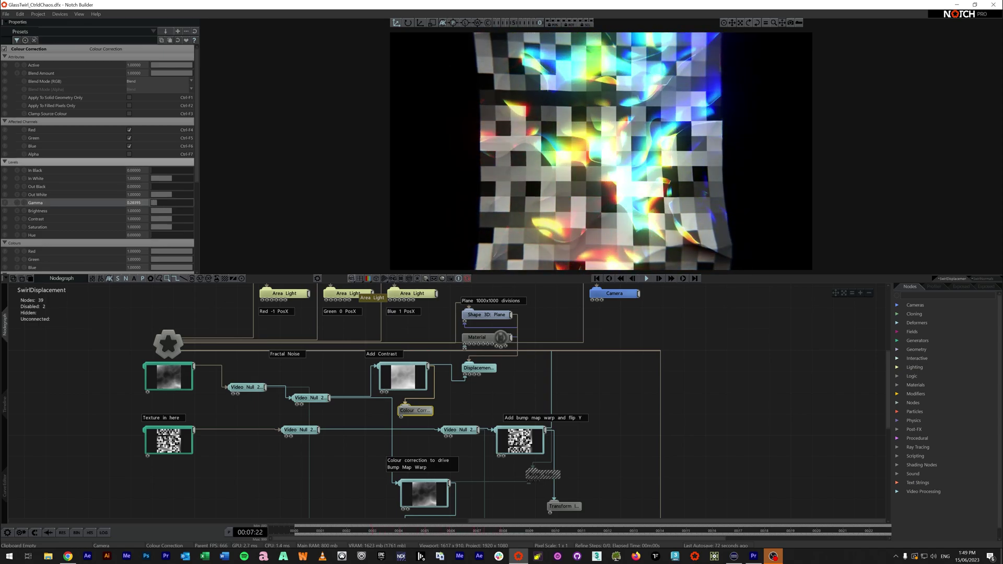
key(ctrl+z)
click(449, 380)
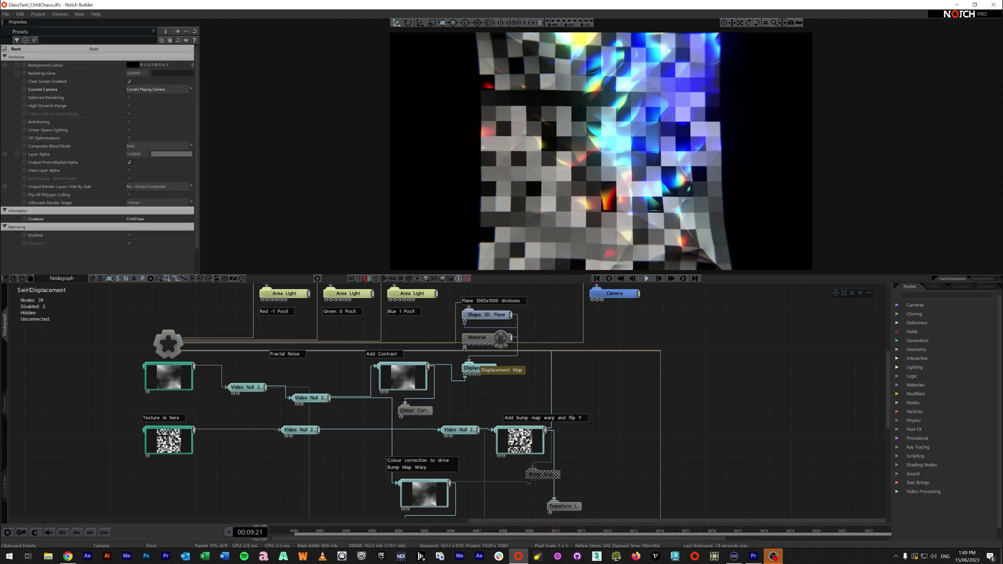
- Check the Shape 3D plane's settings and compare the plane with the Displacement Map off and on in the orbit view
click(475, 368)
middle_drag(475, 369, 436, 394)
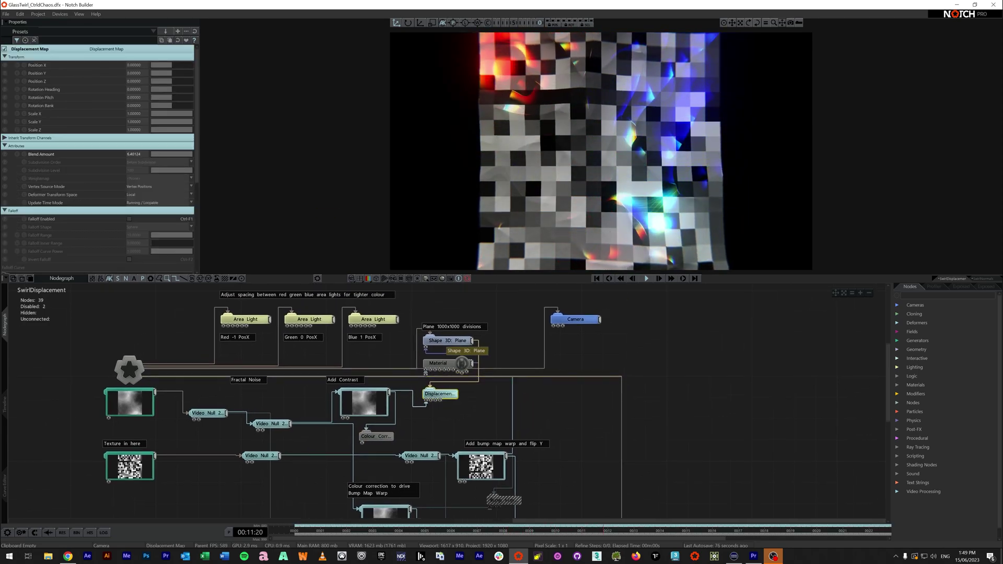
click(449, 342)
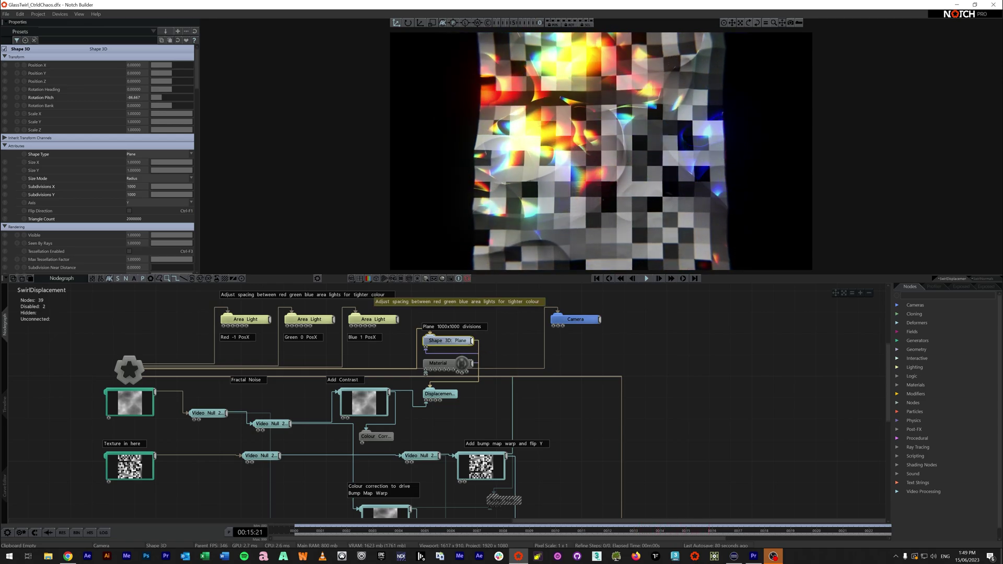
double_click(444, 395)
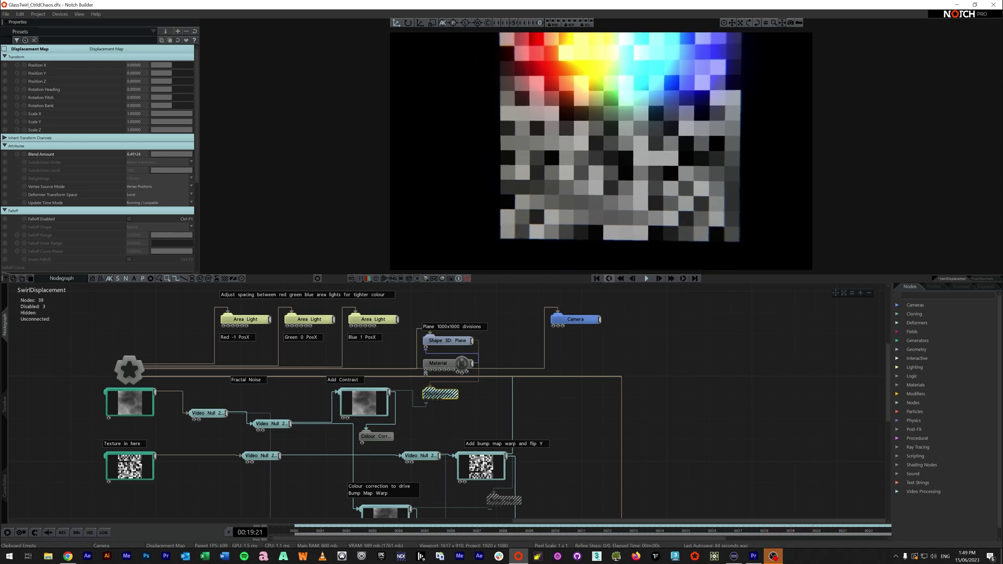
key(5)
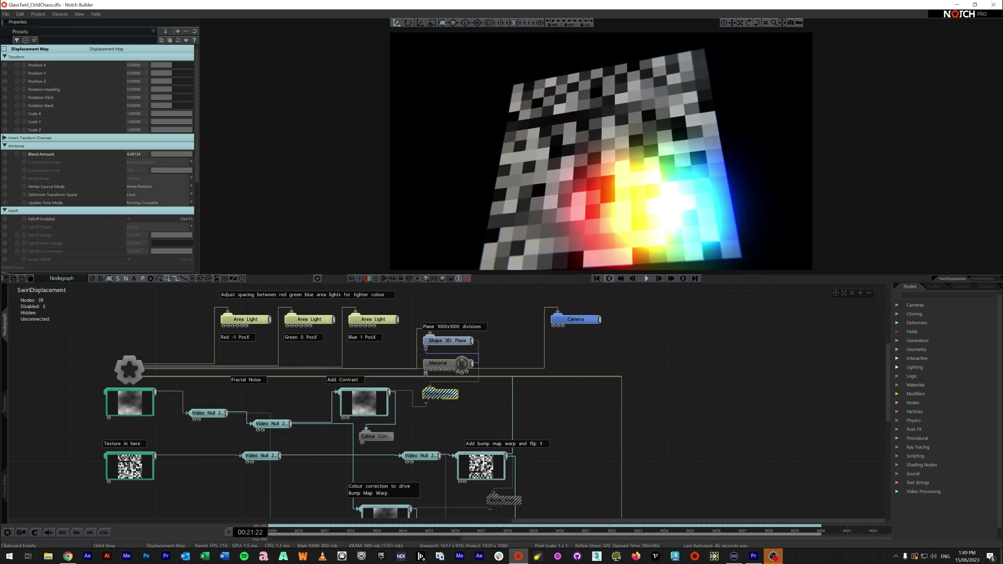
key(ctrl+e)
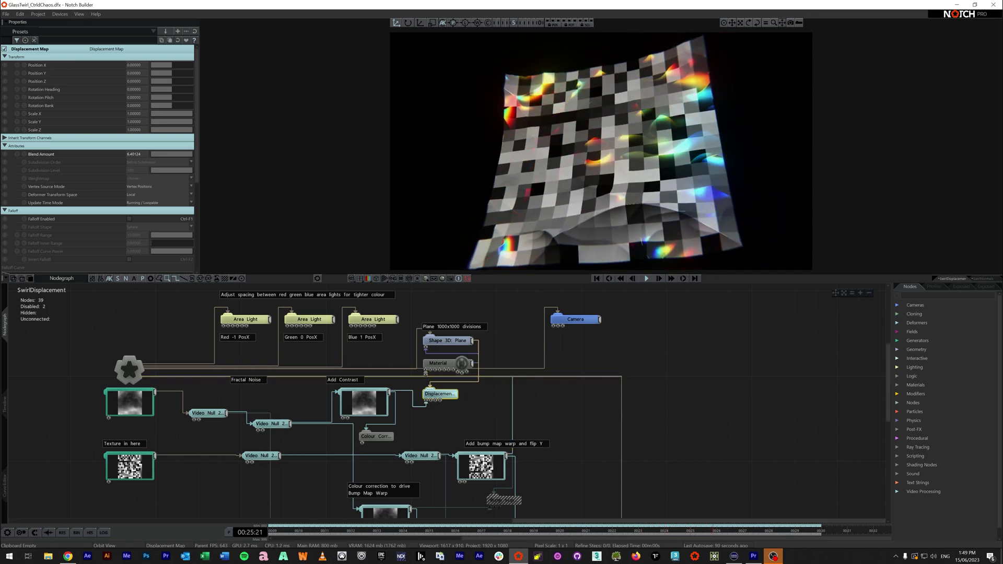
- Re-enable the Bump Map Warp node on the texture chain
middle_drag(529, 445, 521, 385)
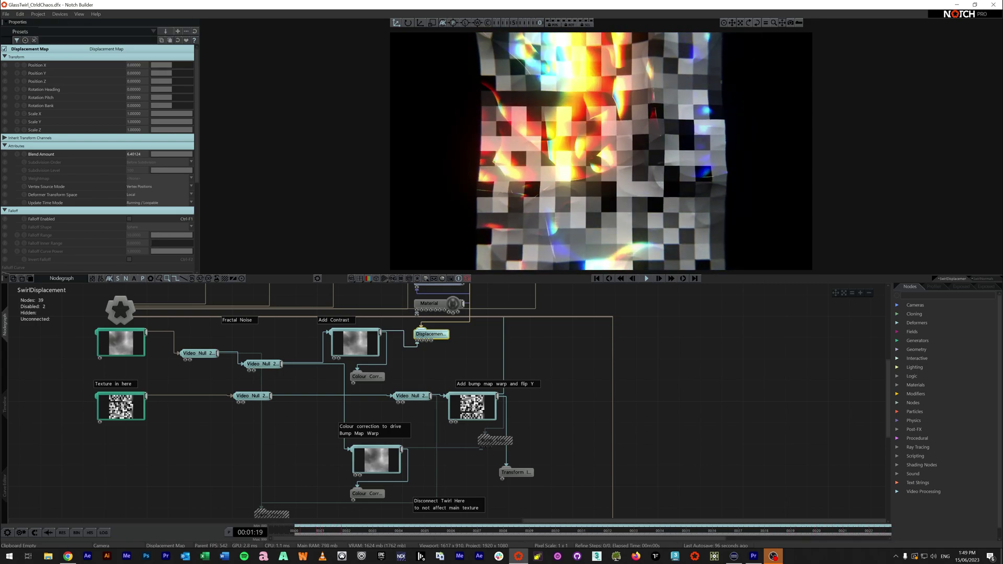
middle_drag(122, 409, 135, 381)
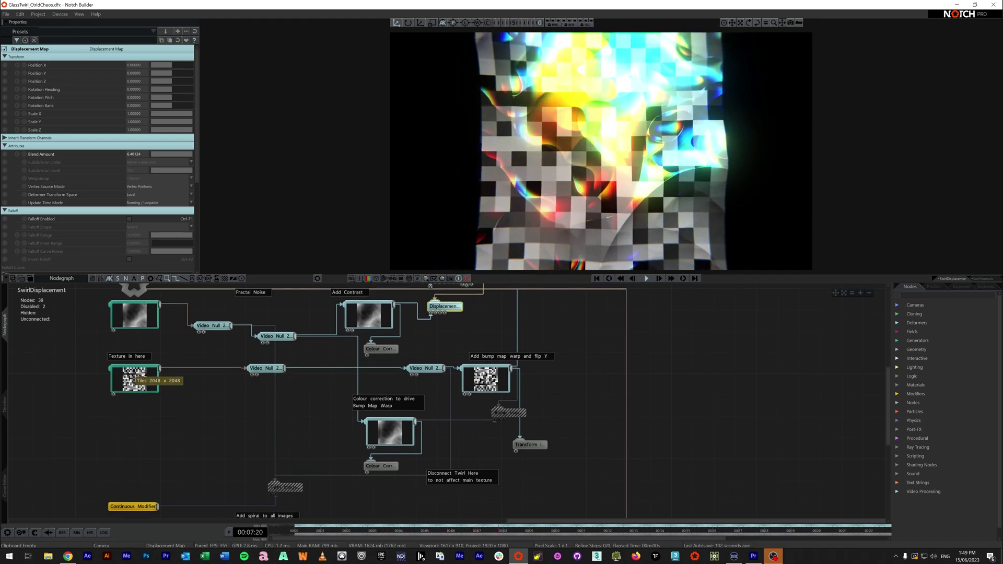
middle_drag(433, 380, 354, 341)
click(349, 369)
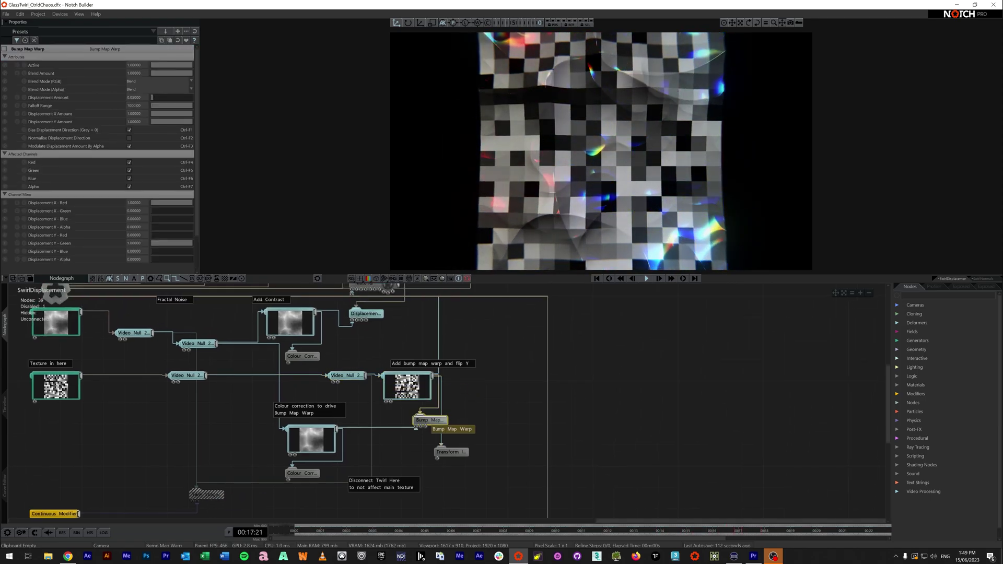
- Examine the colour-corrected Video Null that drives the bump warp and the Bump Map Warp node's settings
middle_drag(175, 400, 193, 396)
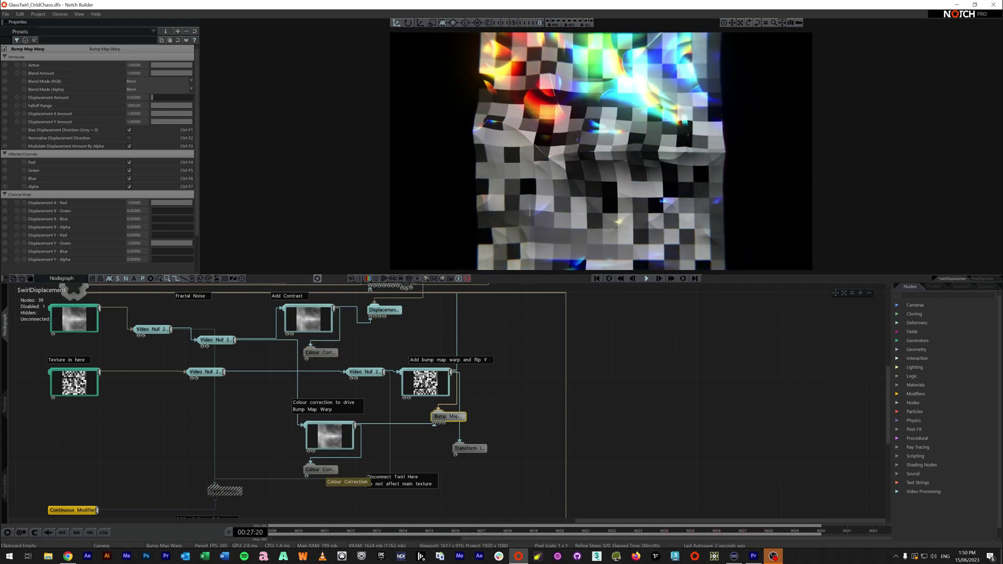
click(328, 444)
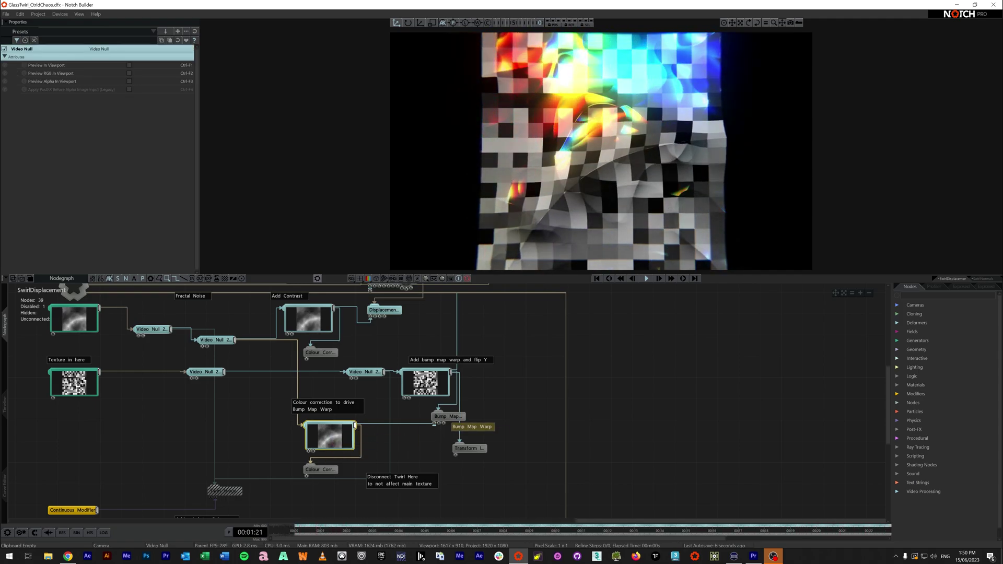
click(448, 416)
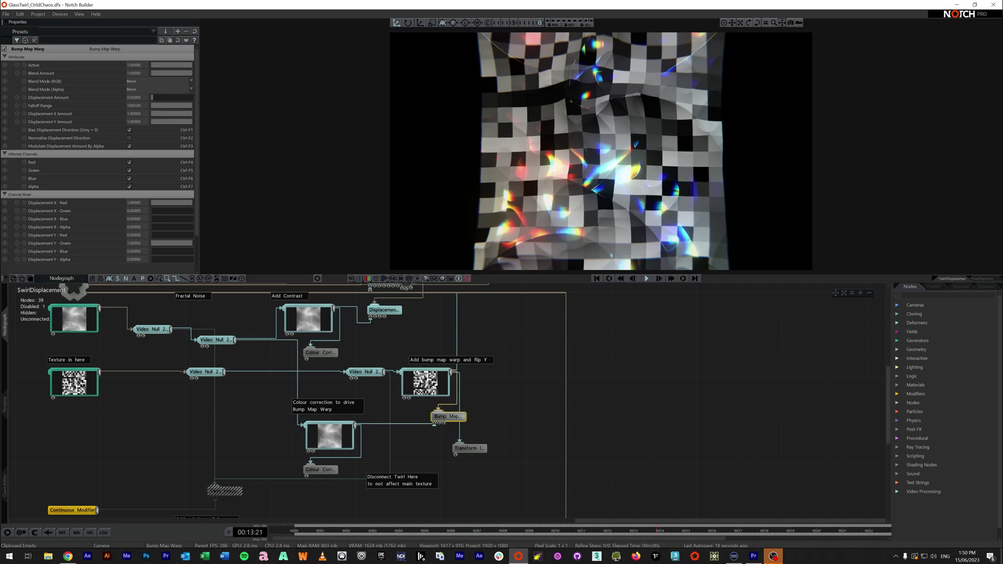
- Re-enable the Twirl Image Warp node that adds the spiral to all images
middle_drag(348, 480, 373, 442)
middle_drag(247, 454, 258, 473)
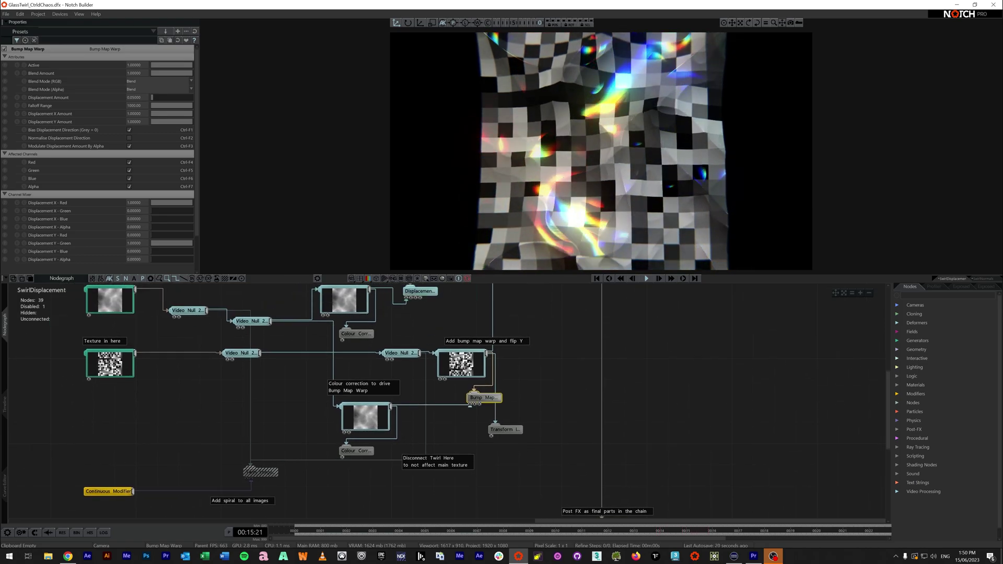
click(258, 472)
key(d)
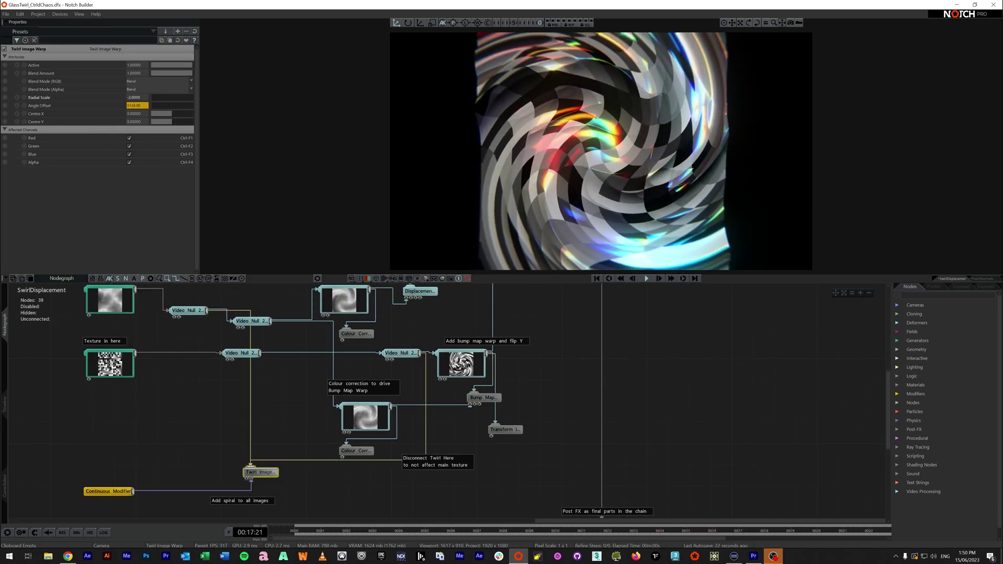
- Disconnect the Twirl Image Warp from the main texture's second Video Null to compare the look, and reconnect it
middle_drag(229, 360, 233, 374)
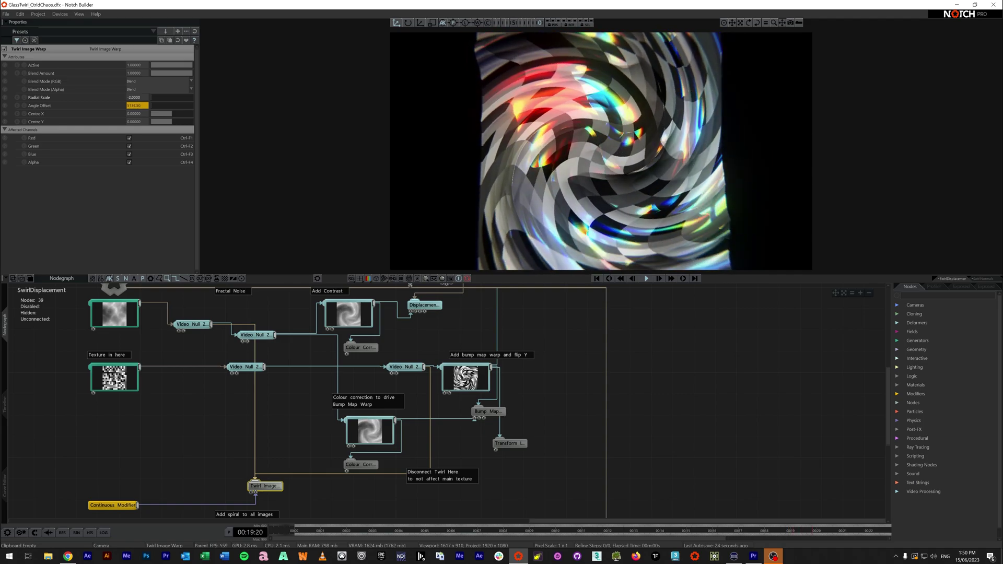
middle_drag(127, 307, 134, 337)
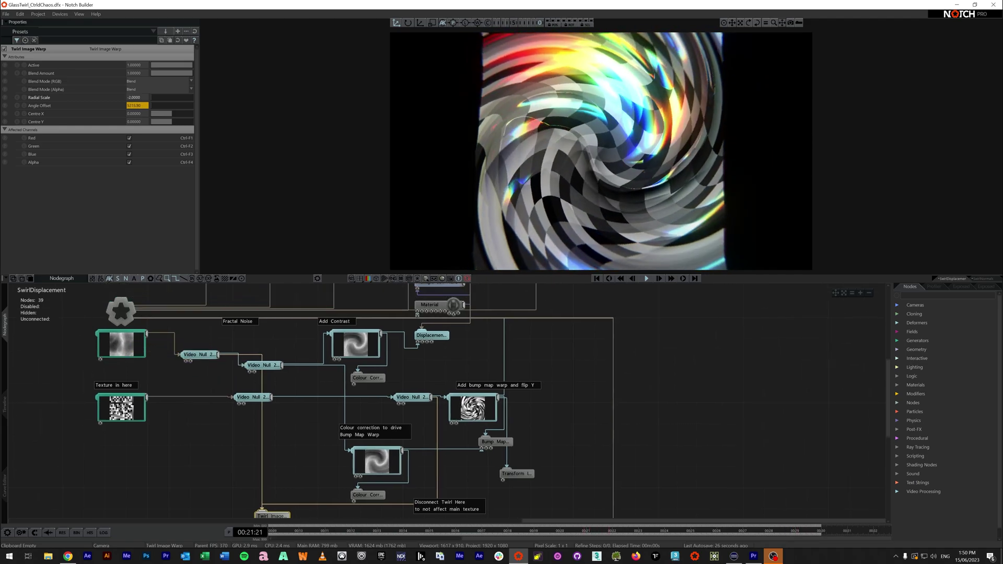
click(198, 354)
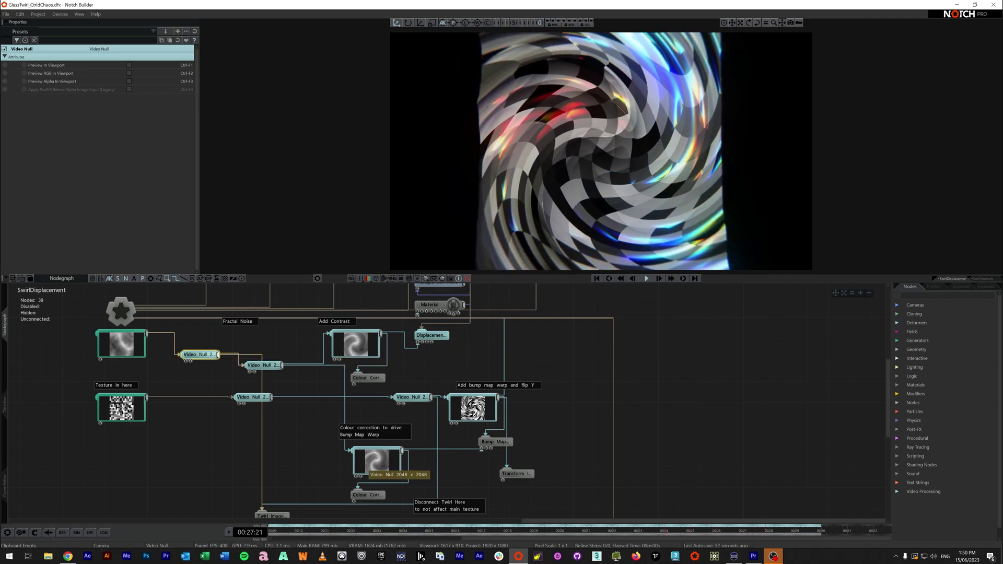
middle_drag(376, 462, 351, 430)
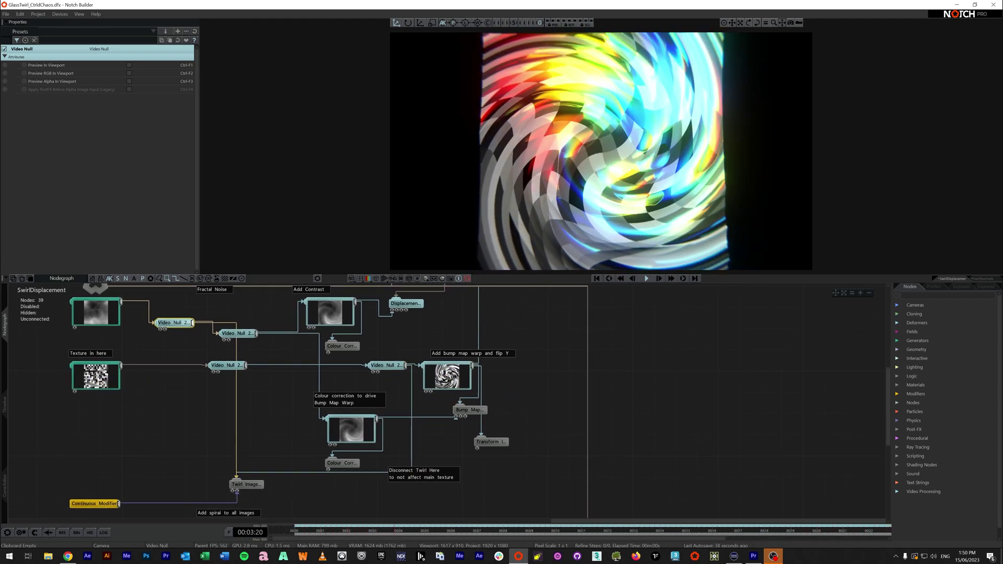
alt+click(411, 460)
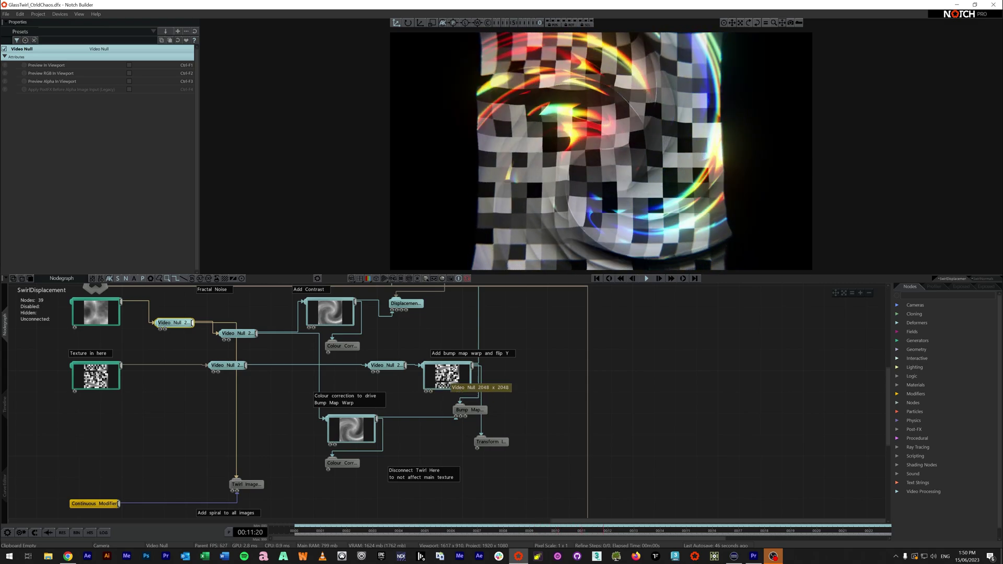
drag(405, 426, 236, 480)
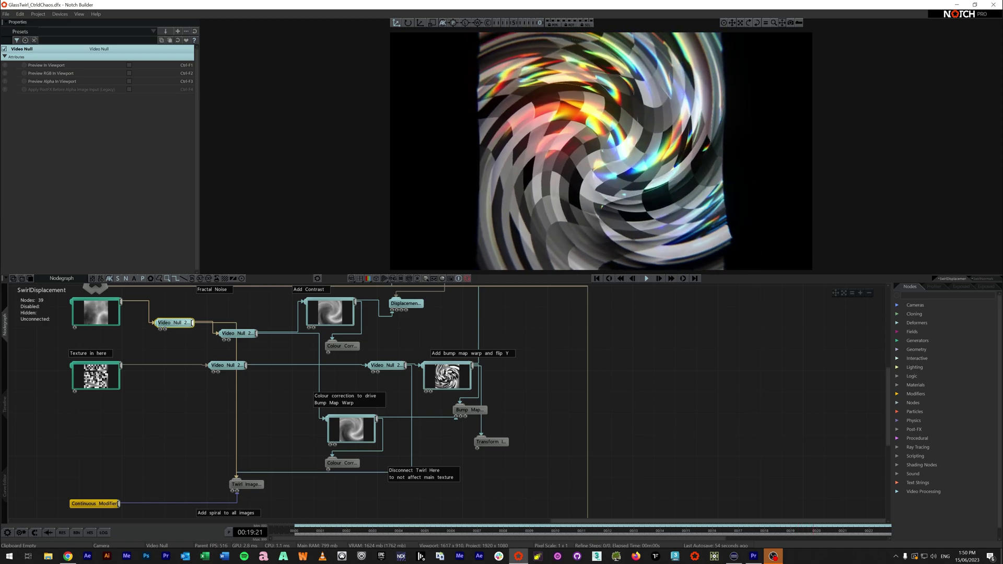
- Set the red Area Light's Position X to -0.5
scroll(448, 404, down, 3)
scroll(447, 403, up, 3)
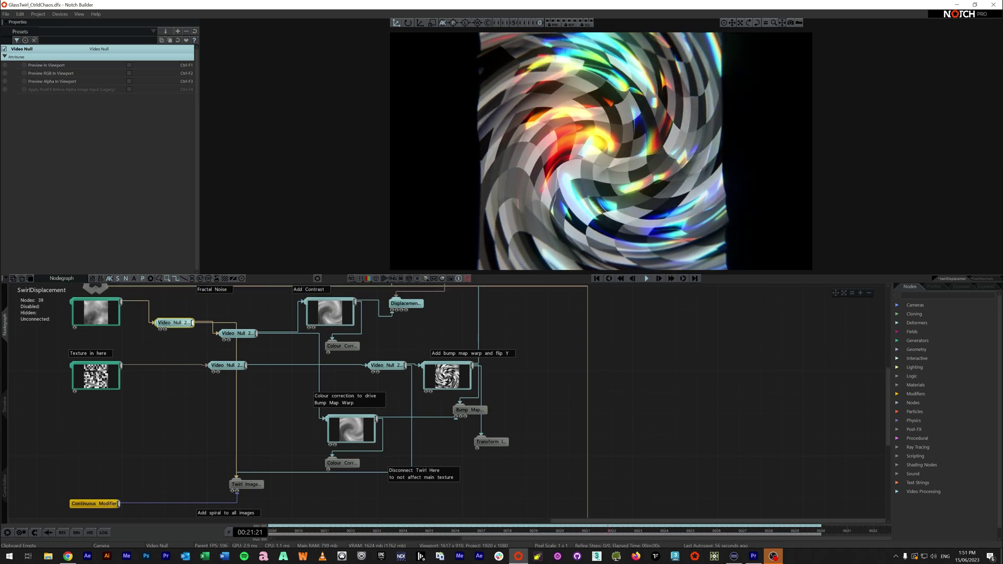
ctrl+scroll(448, 403, down, 2)
scroll(446, 401, down, 4)
middle_drag(447, 400, 456, 433)
click(349, 325)
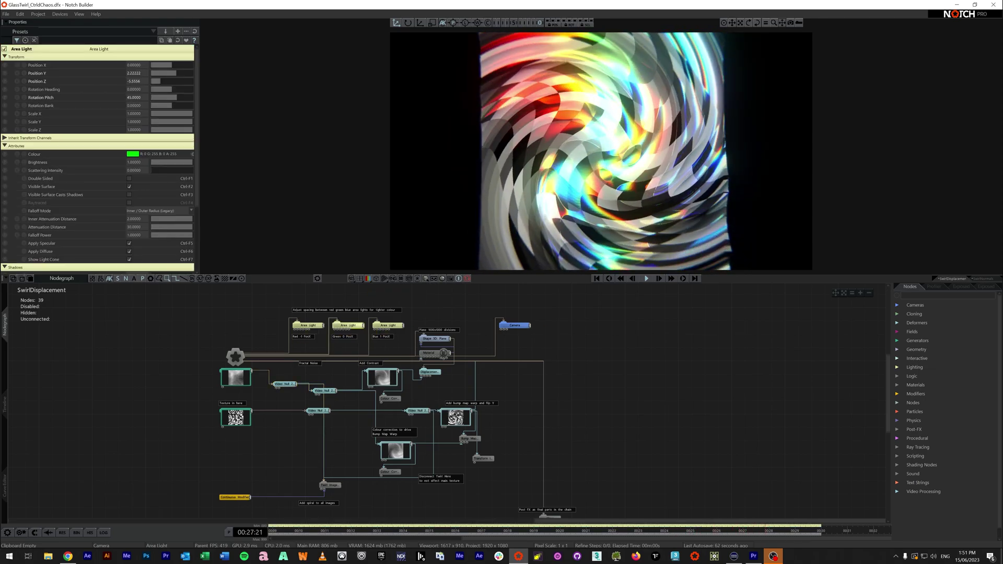
click(309, 325)
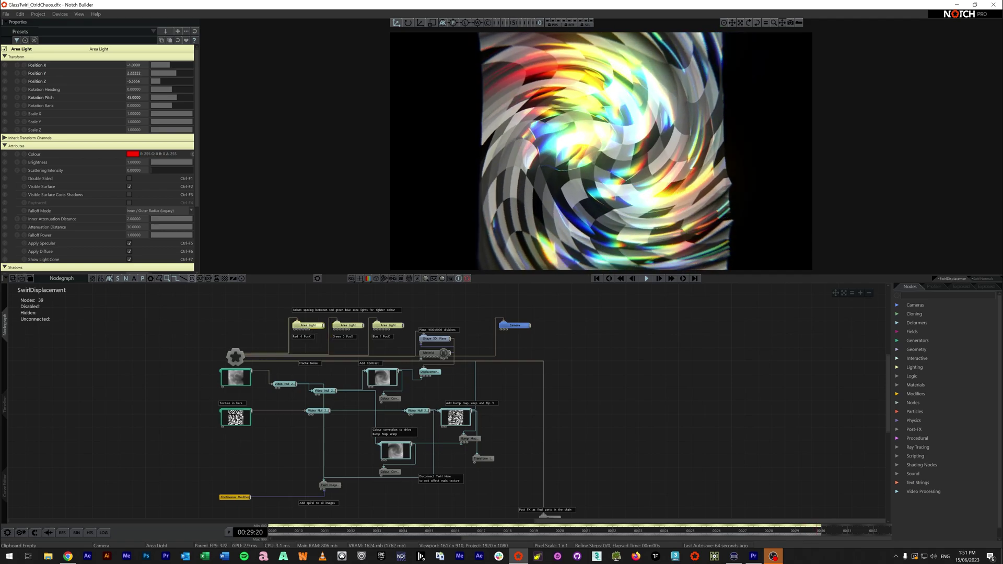
click(134, 65)
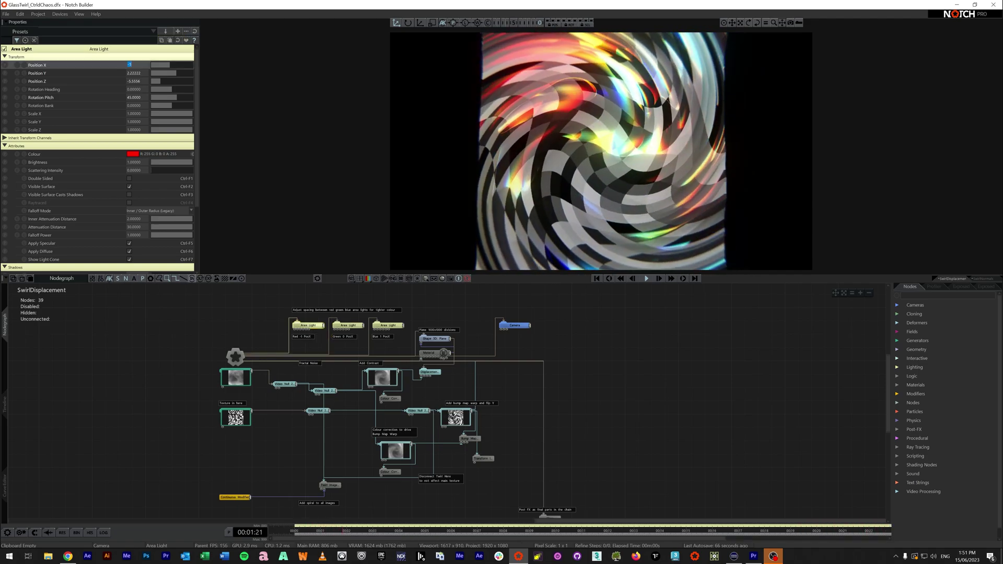
key(BackSpace)
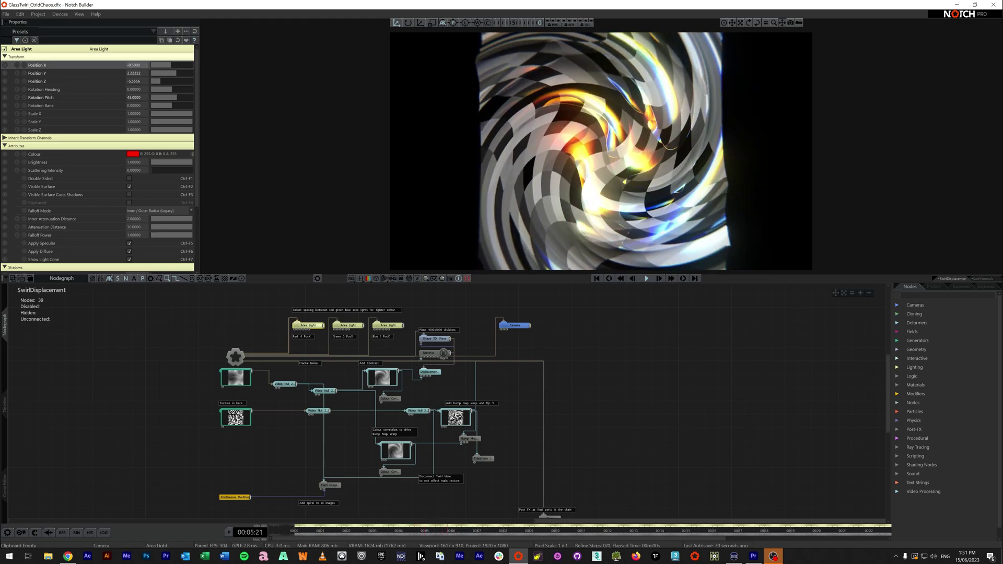
- Set the blue Area Light's Position X to 0.5 to narrow the colour spacing
click(348, 325)
click(388, 325)
click(134, 65)
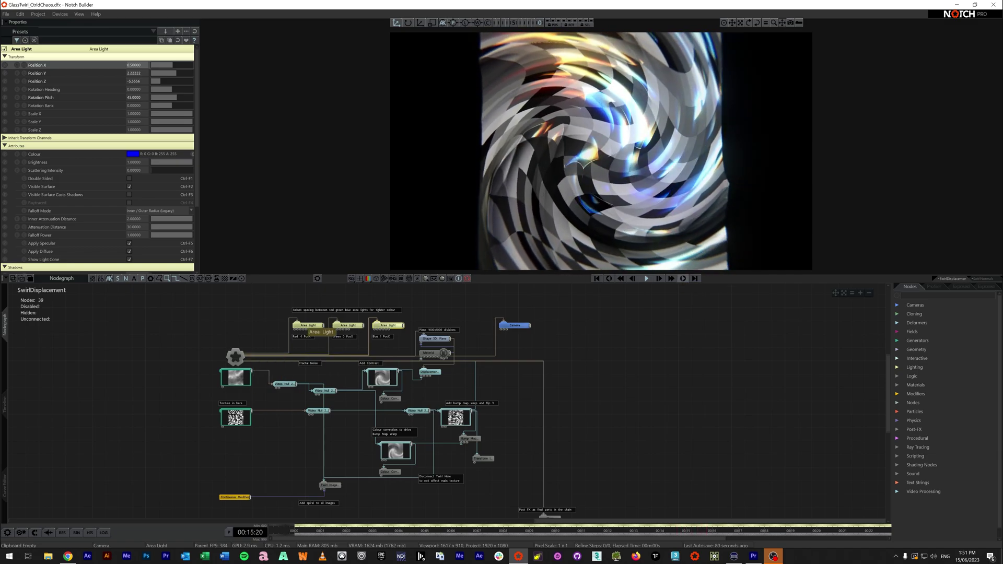
- Widen the colour spacing by editing the red Area Light's Position X and setting the blue Area Light's Position X to 2
click(309, 326)
click(134, 65)
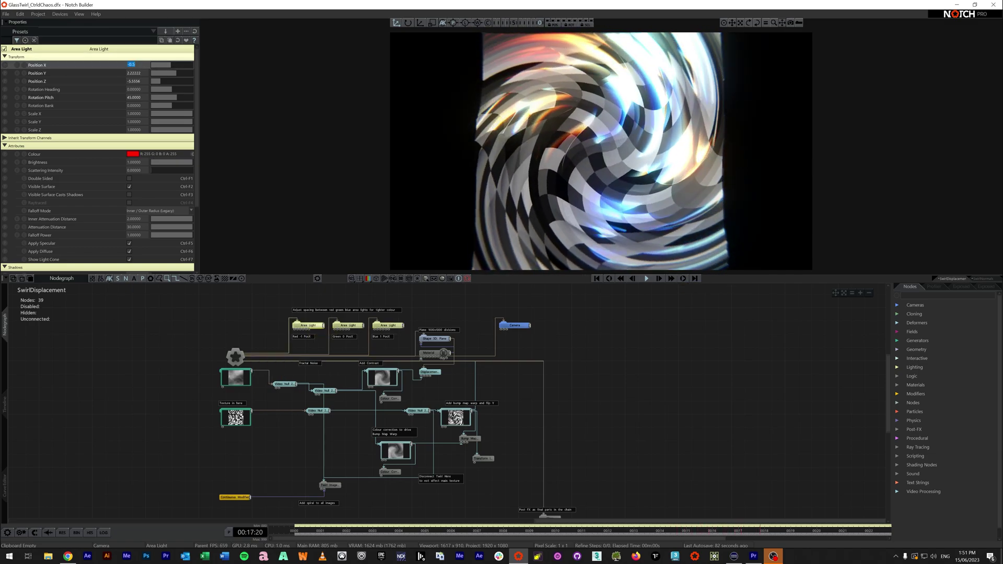
click(388, 325)
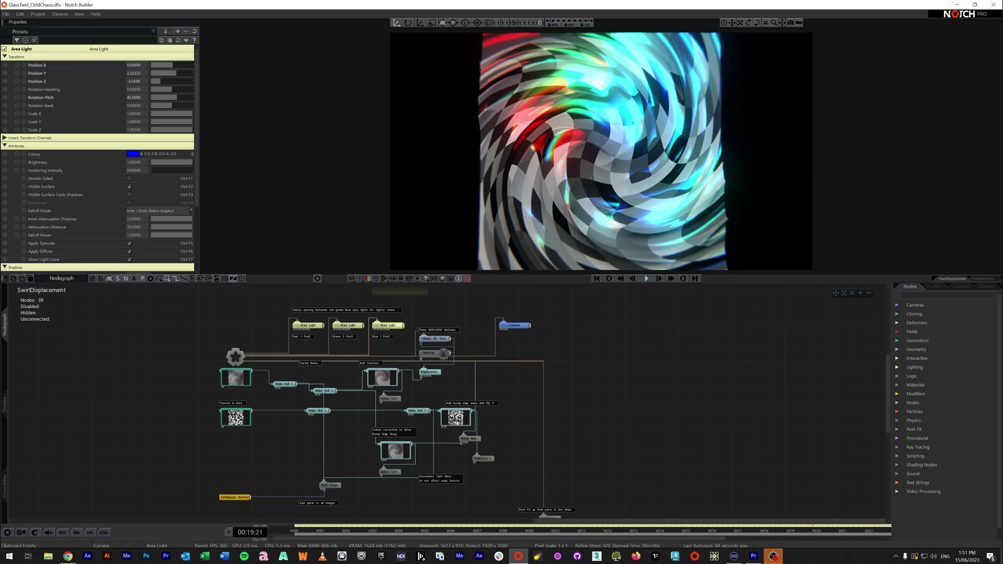
click(134, 66)
text(2)
key(Return)
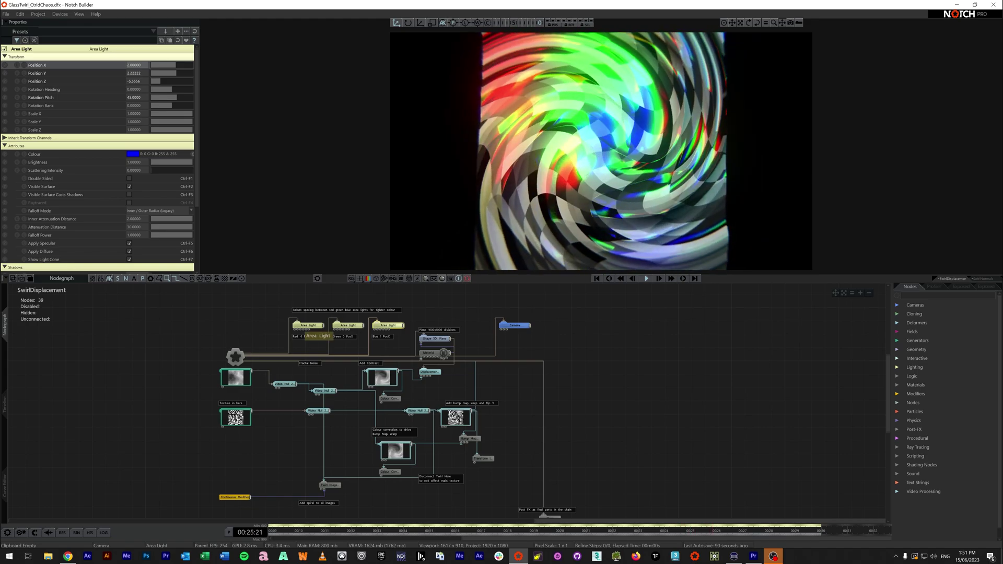
- Set the red Area Light's Position X to -1 and the blue Area Light's Position X to 1
click(307, 326)
click(137, 65)
text(-1)
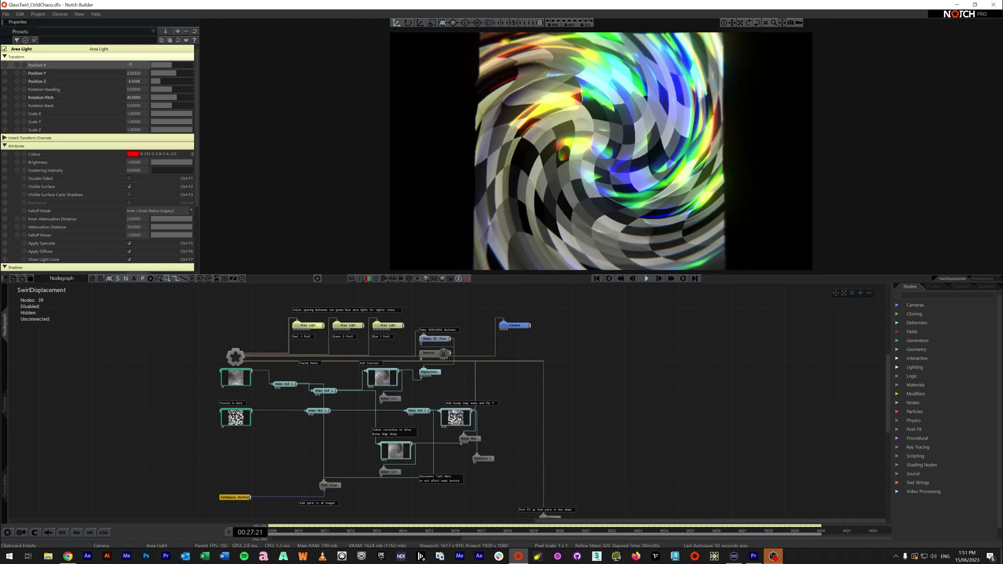
click(388, 325)
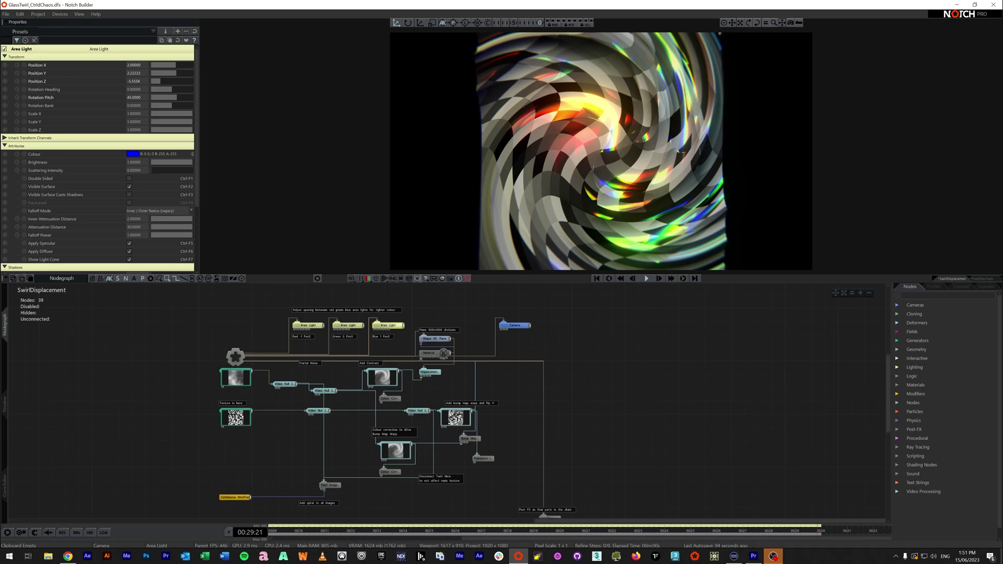
click(137, 66)
text(1)
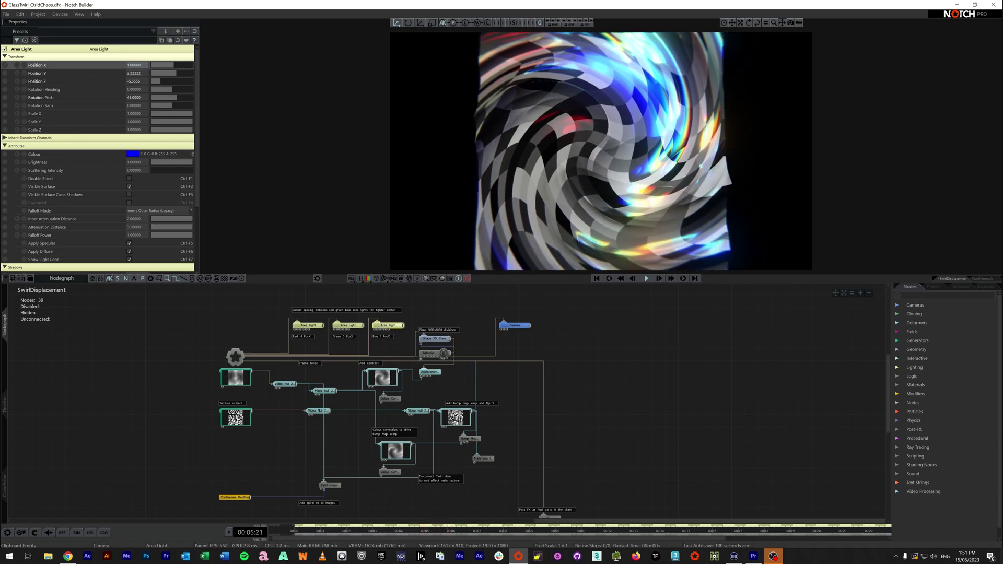
- Examine the subdivision settings of the Shape 3D plane in the SwirlDisplacement setup
click(435, 339)
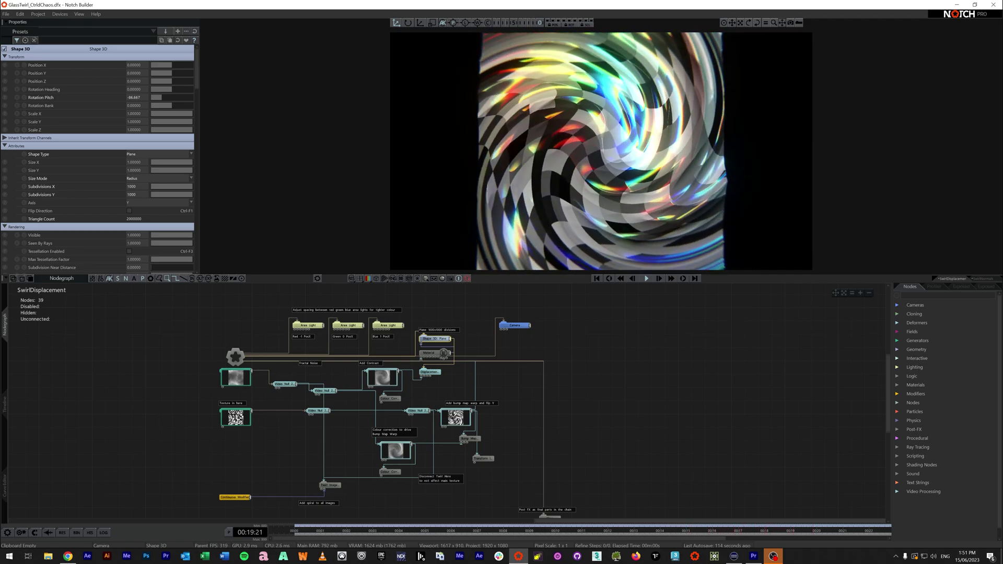
click(469, 306)
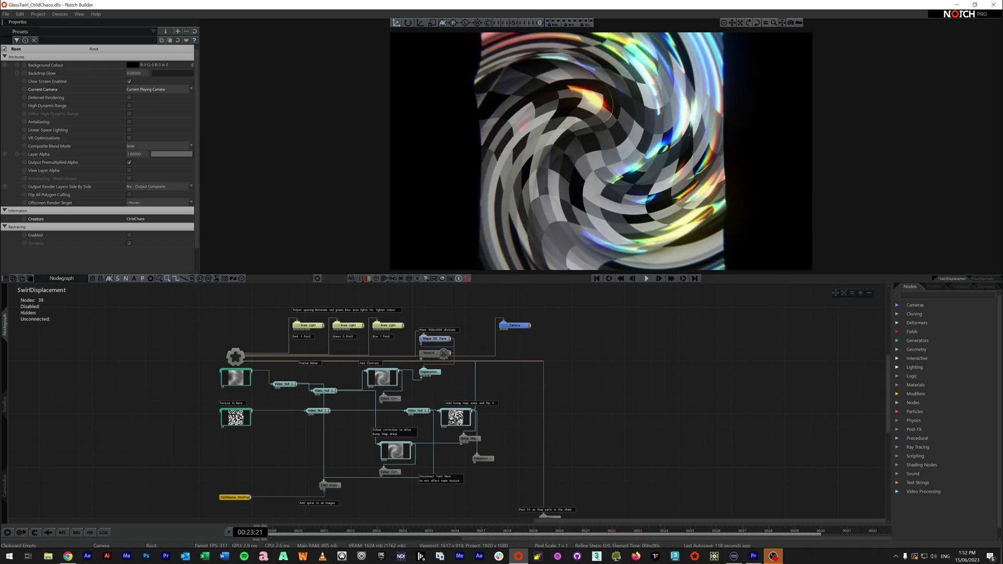
- Collapse the SwirlDisplacement layer in the timeline and switch to the SwirlNormals layer's node graph
key(Tab)
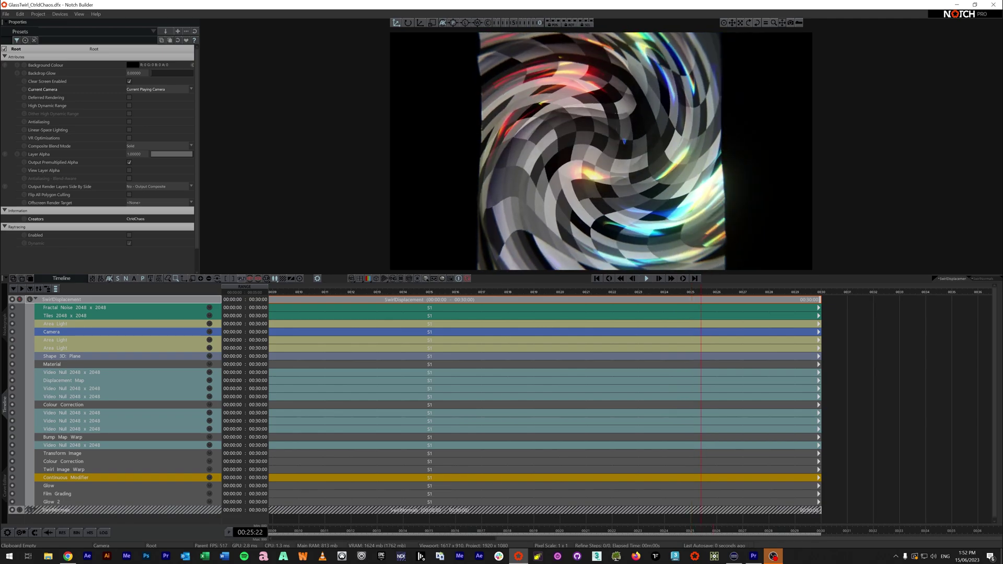
click(35, 300)
click(20, 307)
key(Tab)
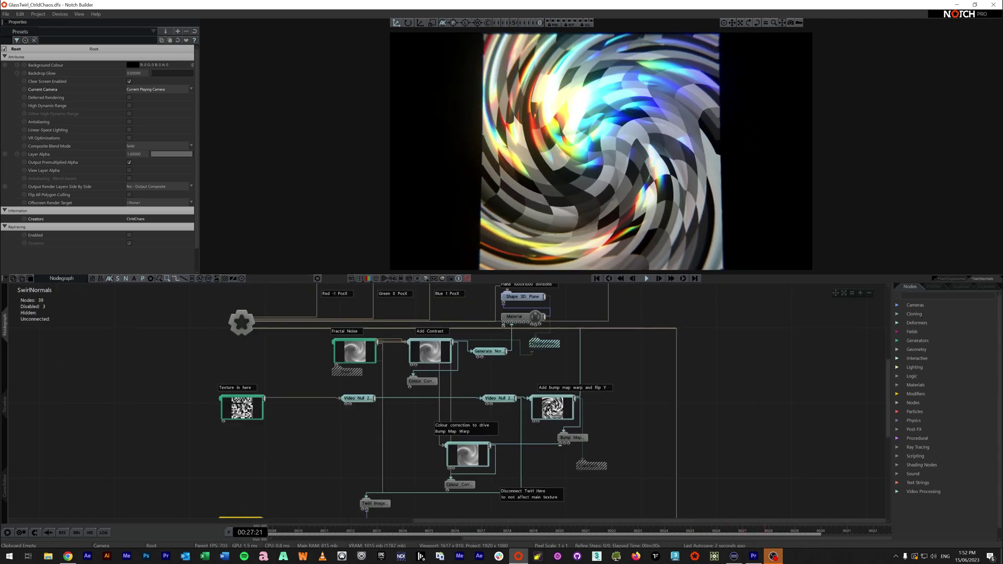
- Disable and re-enable the Generate Normal Map node feeding the material to compare the look
middle_drag(449, 408, 443, 396)
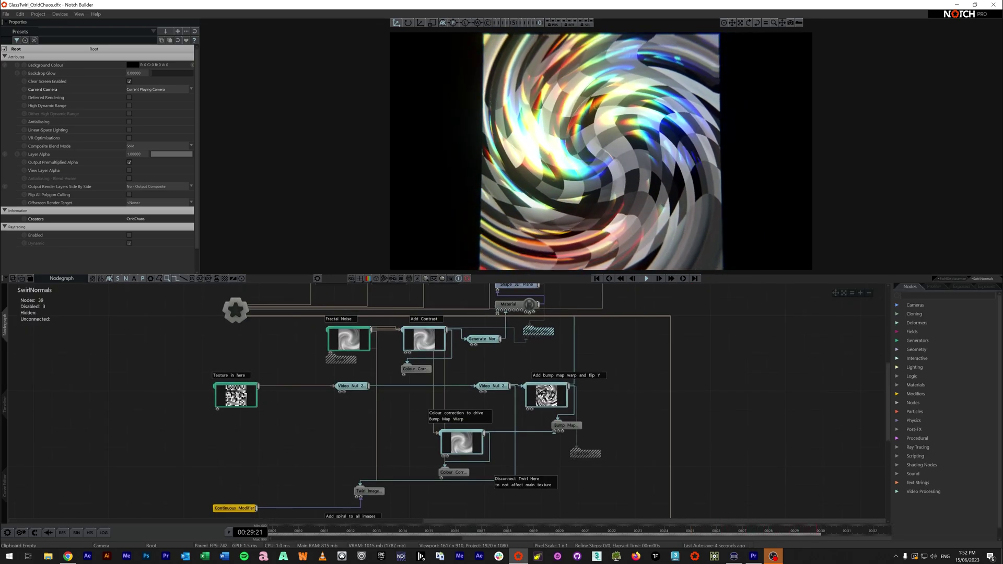
middle_drag(539, 333, 535, 354)
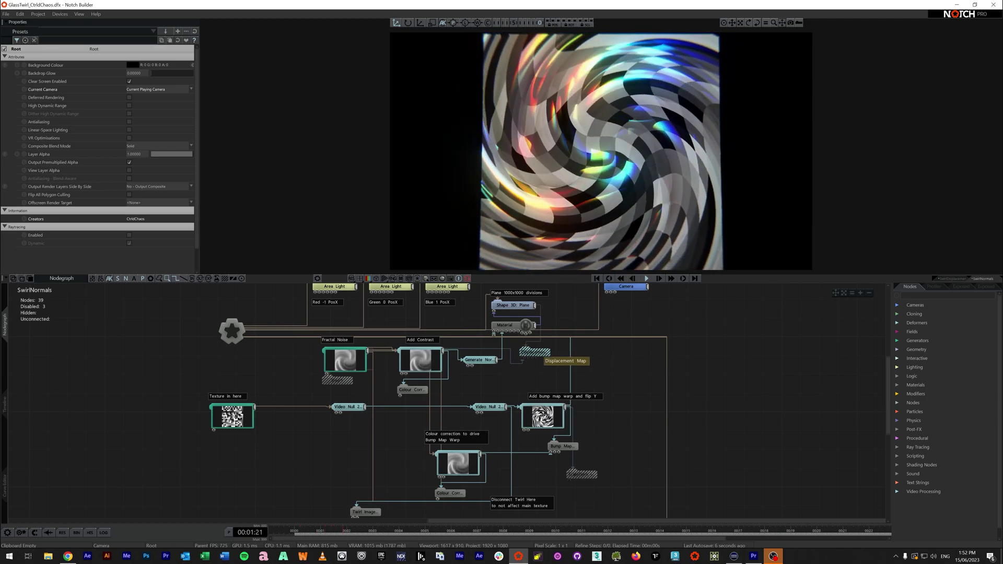
click(479, 360)
key(d)
key(d)
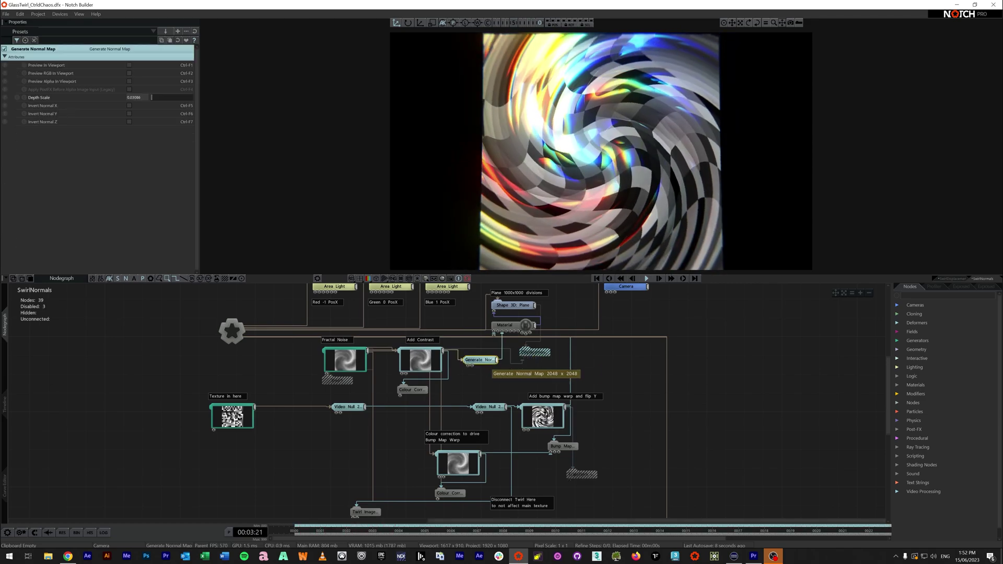
key(d)
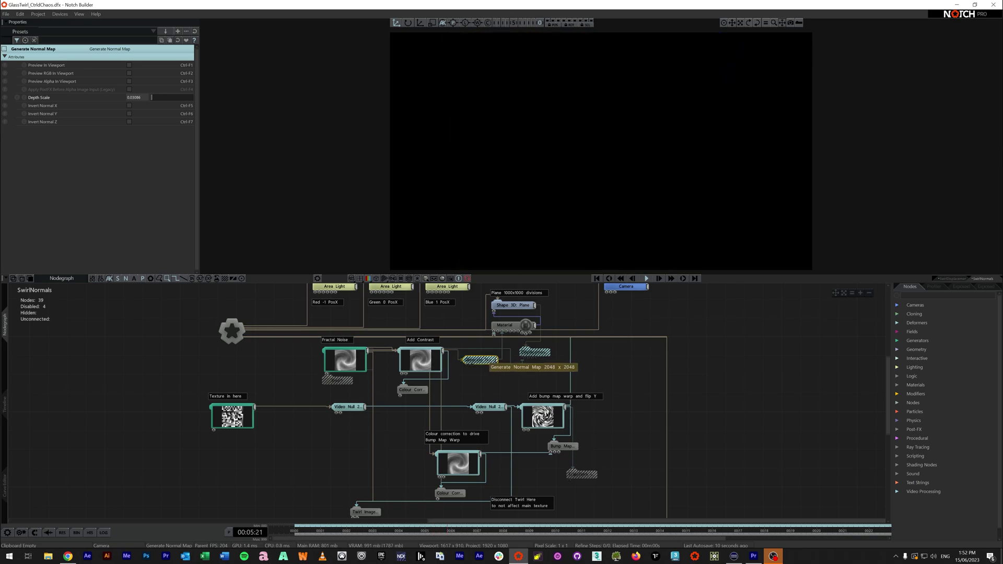
key(d)
- Set the Shape 3D plane's Subdivisions X and Subdivisions Y to 0
middle_drag(522, 370, 520, 383)
click(533, 382)
click(538, 360)
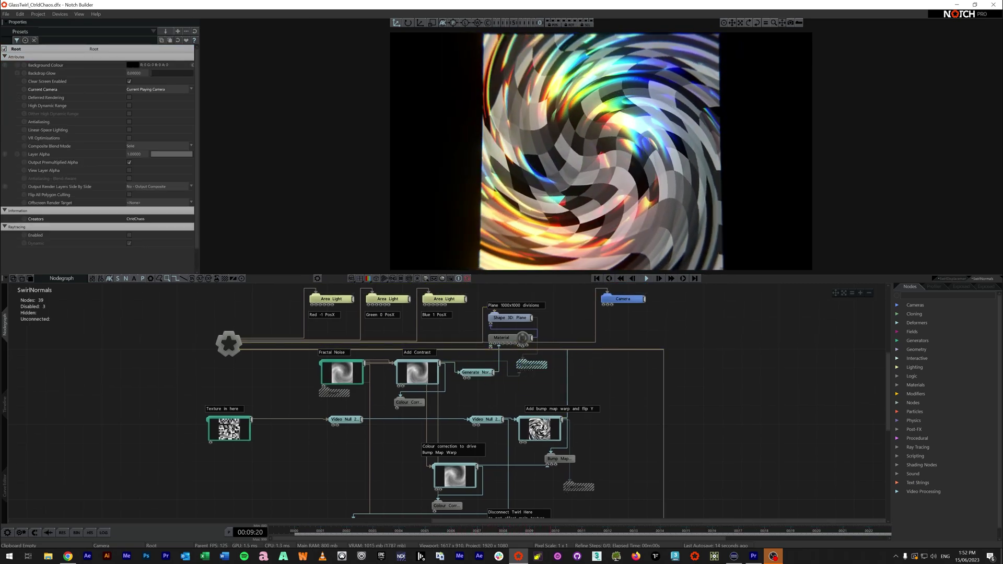
click(511, 317)
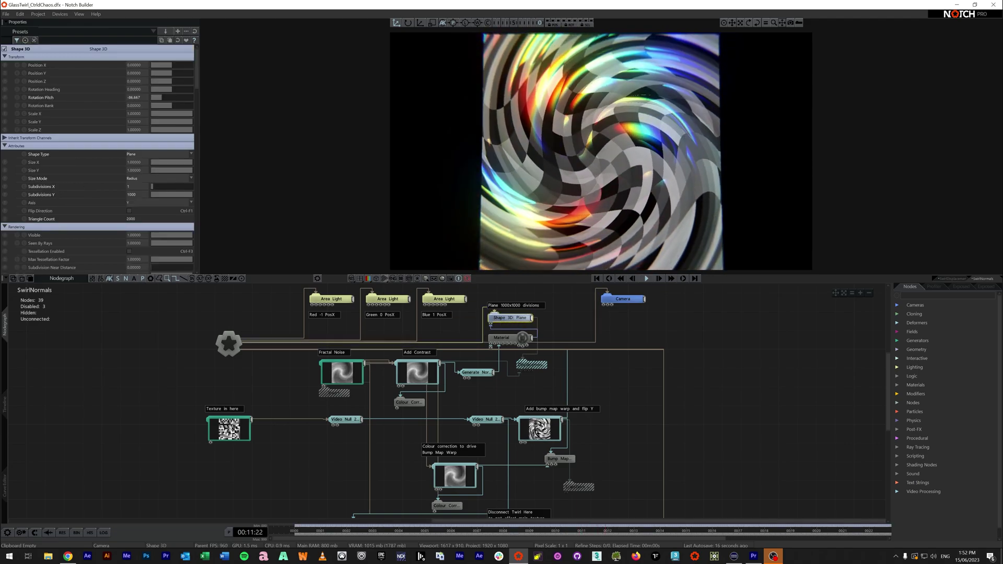
drag(178, 195, 151, 195)
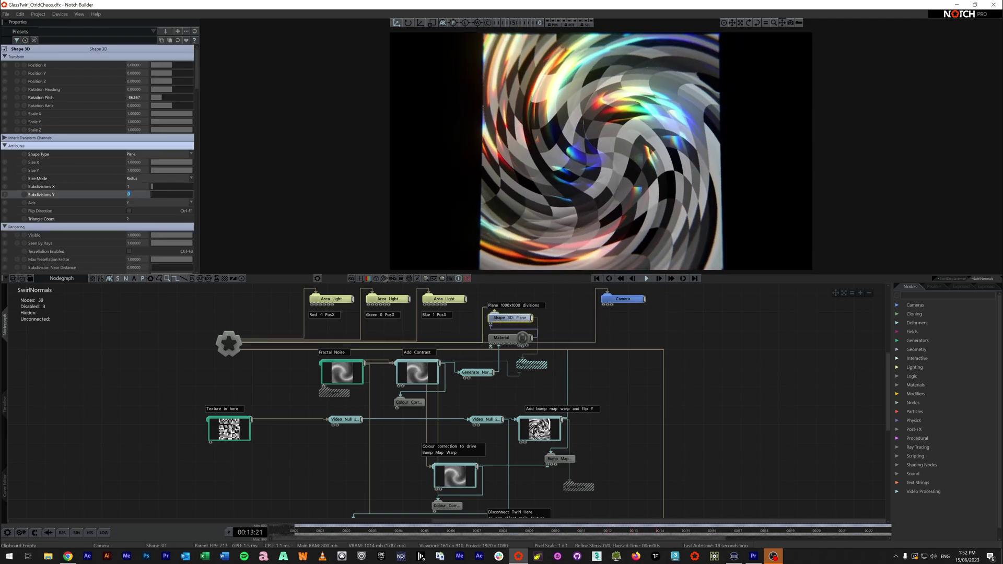
click(137, 187)
text(0)
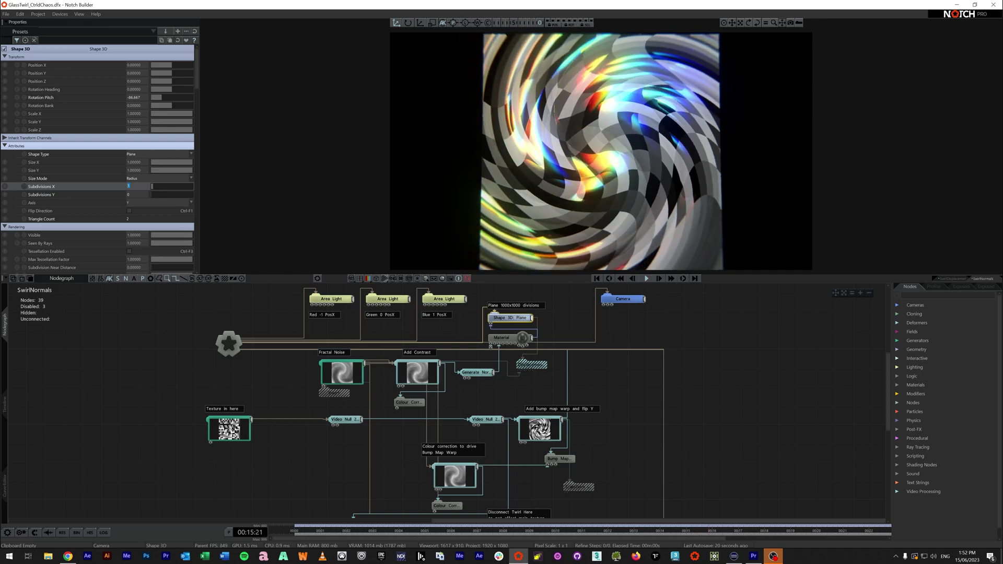
key(Return)
click(703, 335)
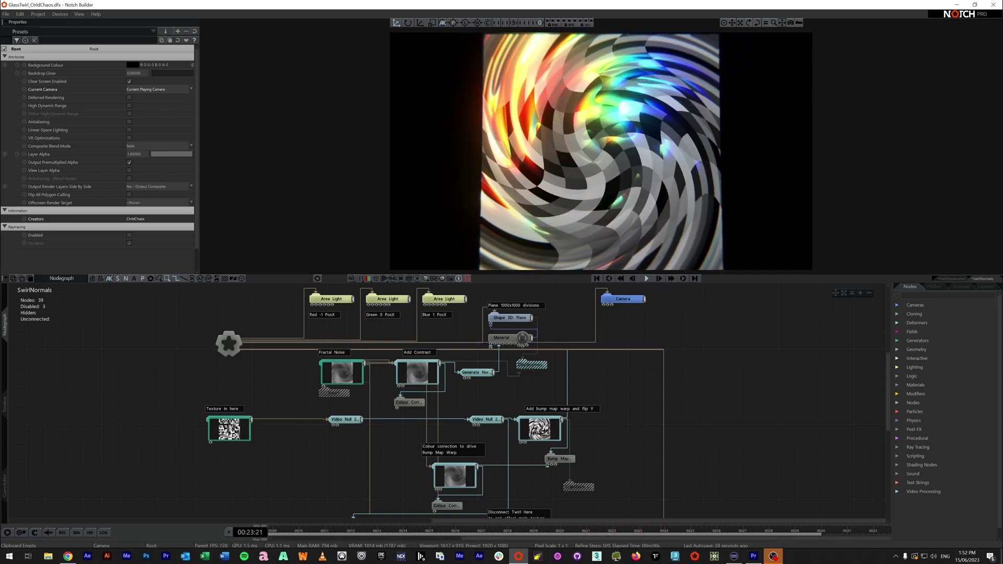
- View the plane in Orbit View, return to the playing camera, and examine the disabled Displacement Map and Shape 3D settings
key(5)
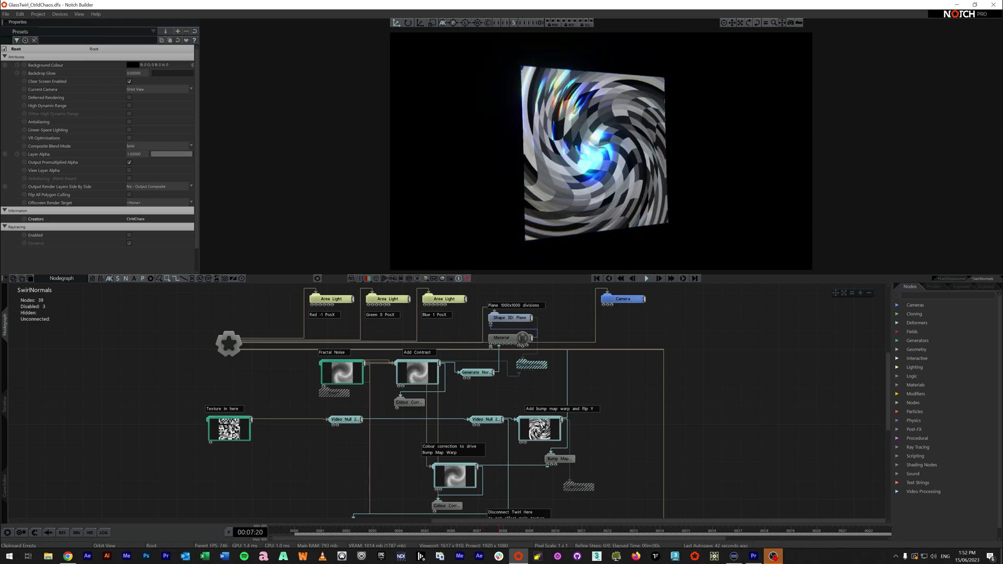
key(0)
middle_drag(567, 371, 478, 375)
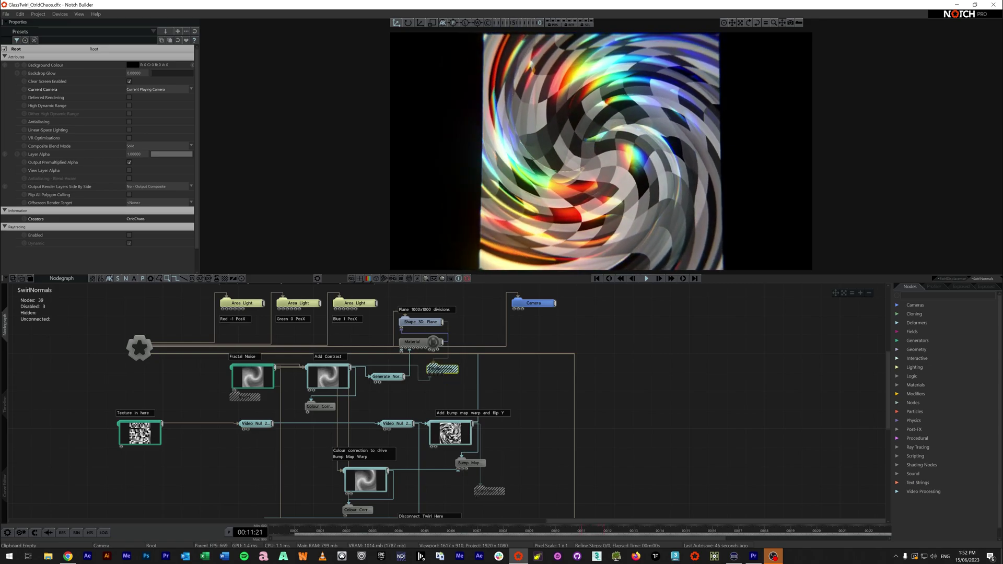
click(439, 369)
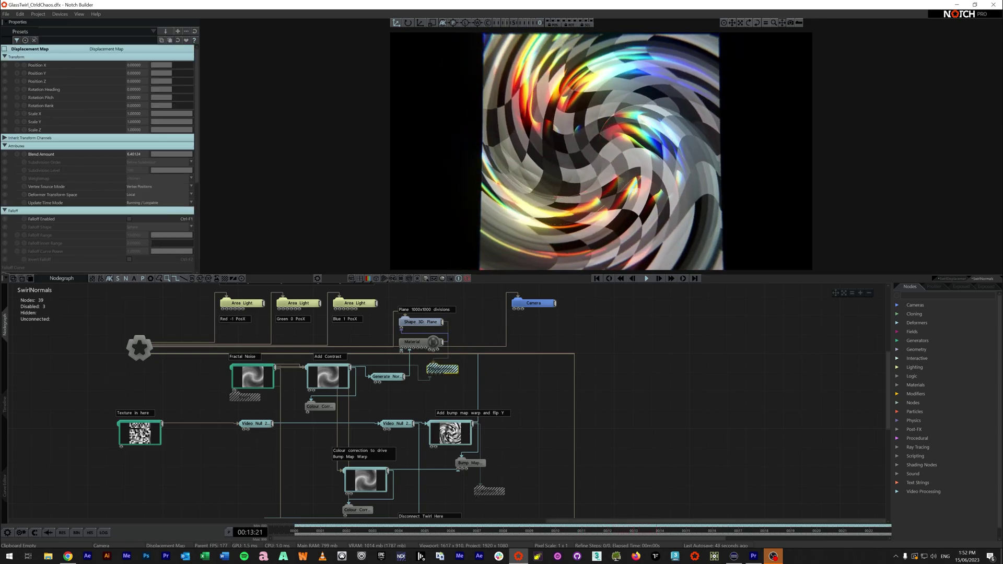
click(418, 322)
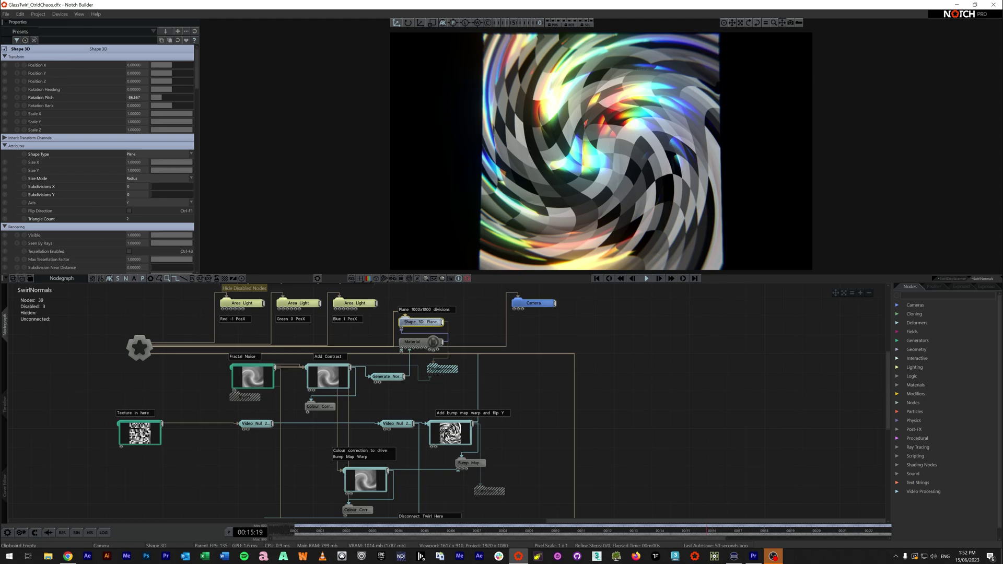
- Expand the Generate Normal Map node to show its image preview in the node graph
click(387, 377)
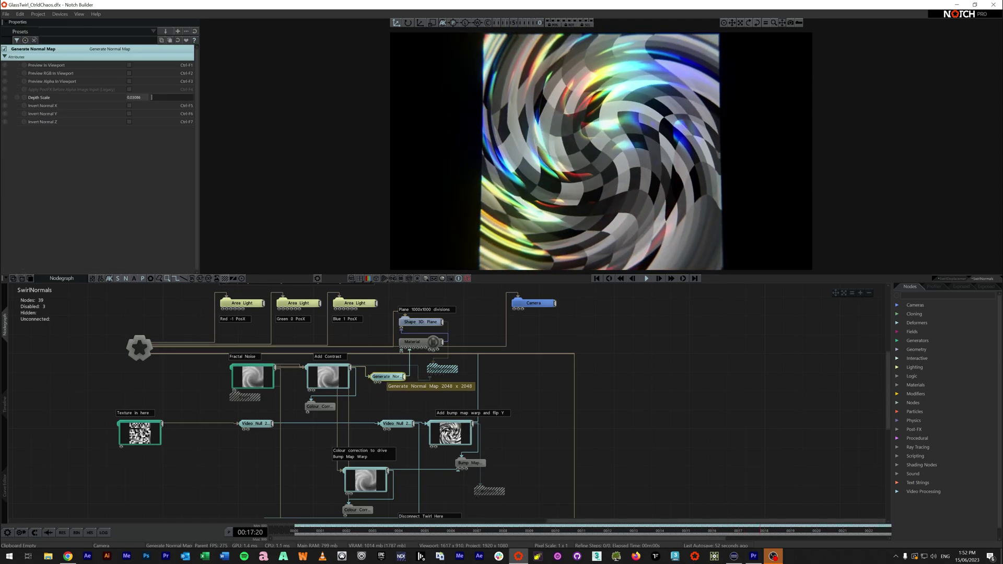
double_click(387, 377)
middle_drag(386, 383, 421, 404)
scroll(388, 349, up, 4)
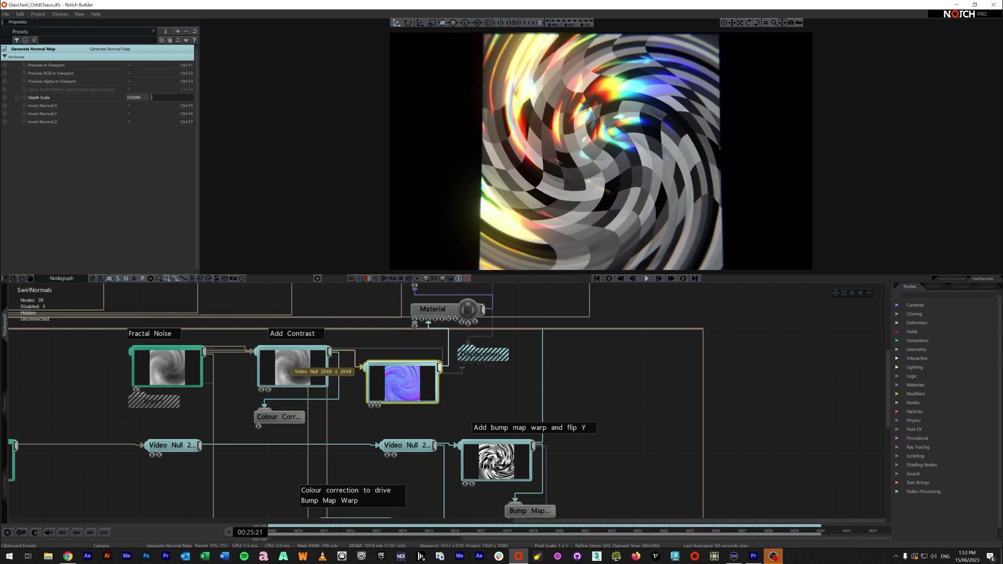
- Search the node library for Invert and add an Invert node beside the Colour Correction node under Add Contrast
middle_drag(280, 364, 332, 365)
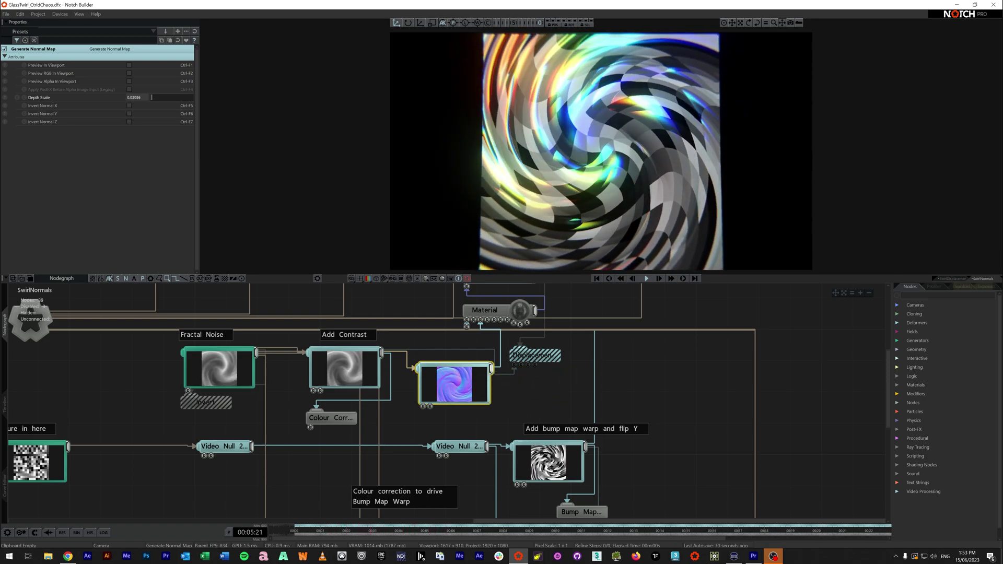
text(iner)
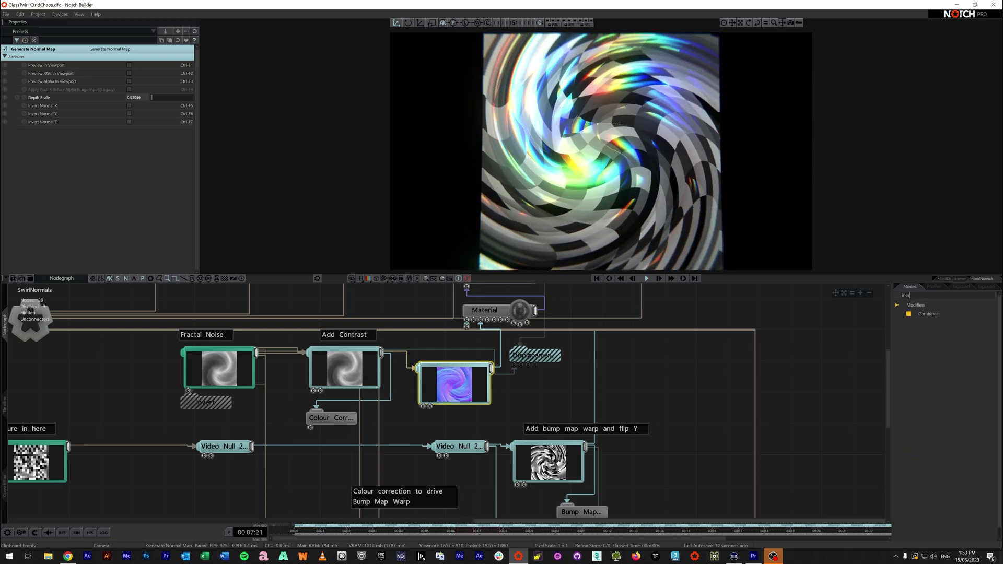
key(BackSpace)
key(BackSpace)
text(vert)
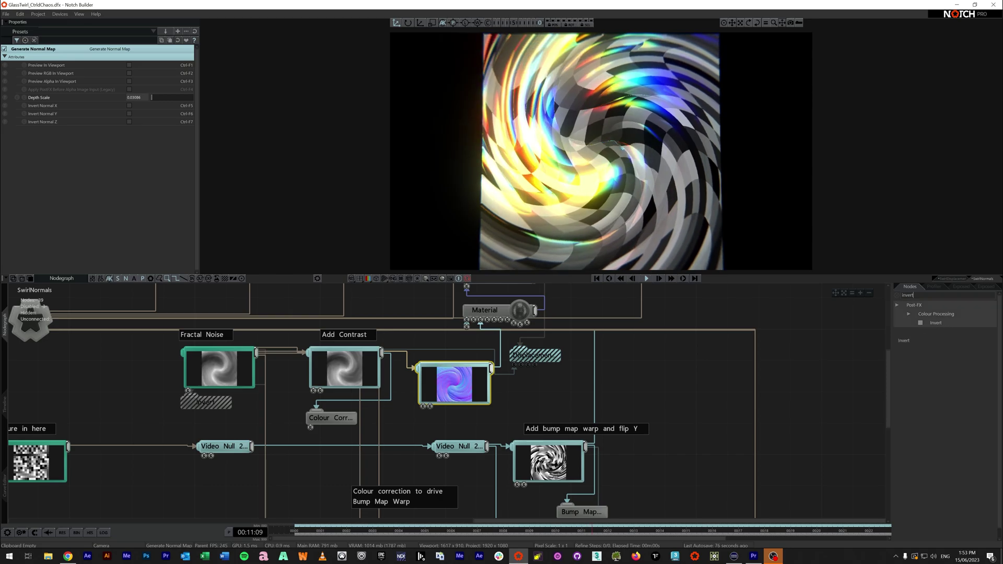
drag(936, 323, 409, 419)
- Connect the Invert node to the Add Contrast Video Null's output and disable the Invert node
click(382, 353)
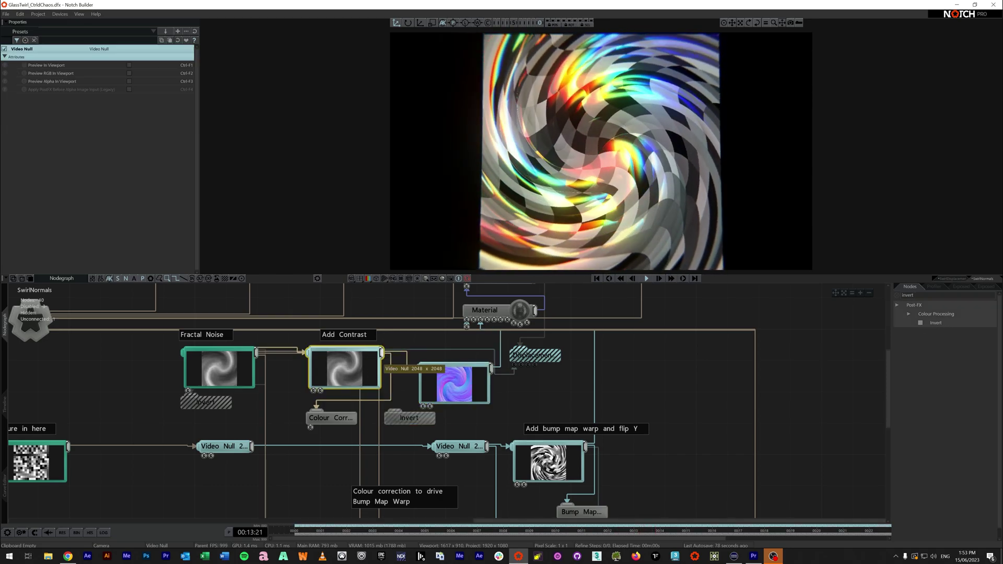
drag(382, 354, 390, 419)
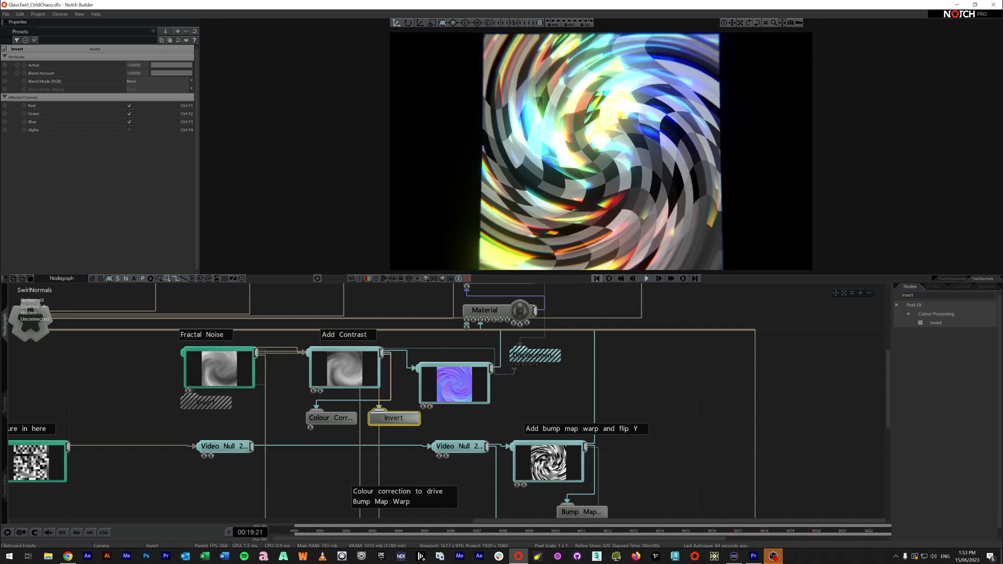
double_click(399, 418)
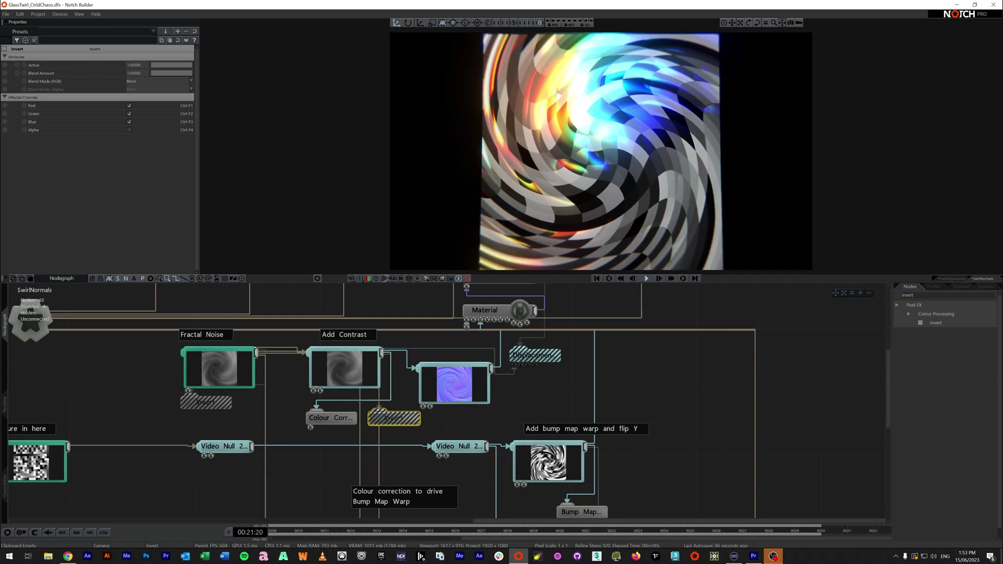
- Switch the Material's Normal Map Mode to Disabled and back to Normal Mapping - Tangent Space
middle_drag(595, 371, 592, 385)
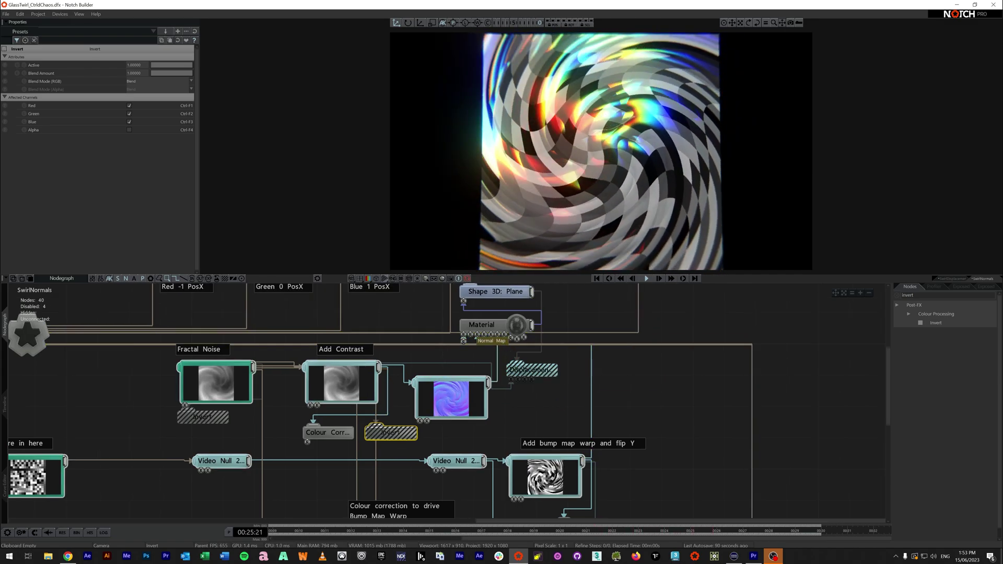
click(477, 339)
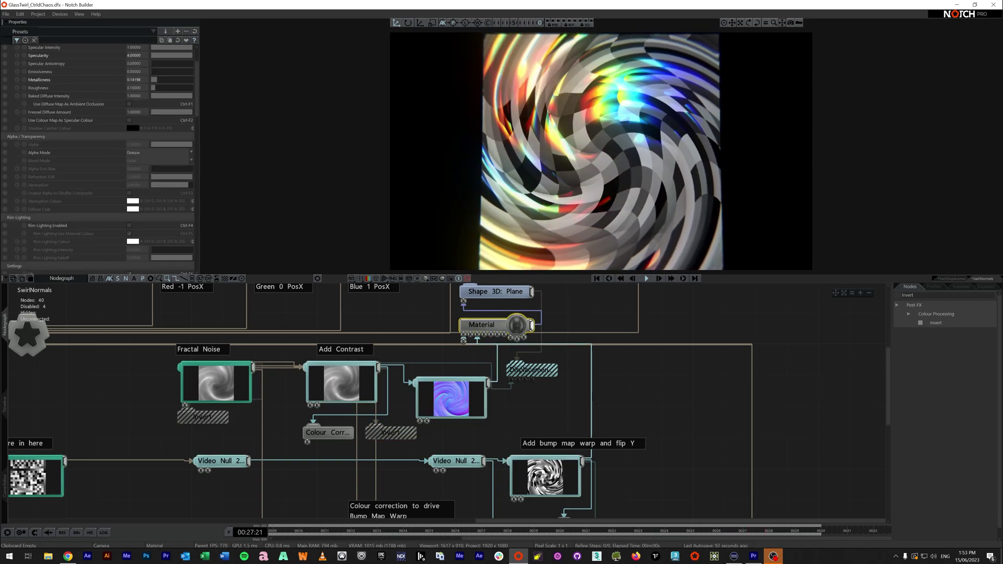
scroll(99, 157, down, 8)
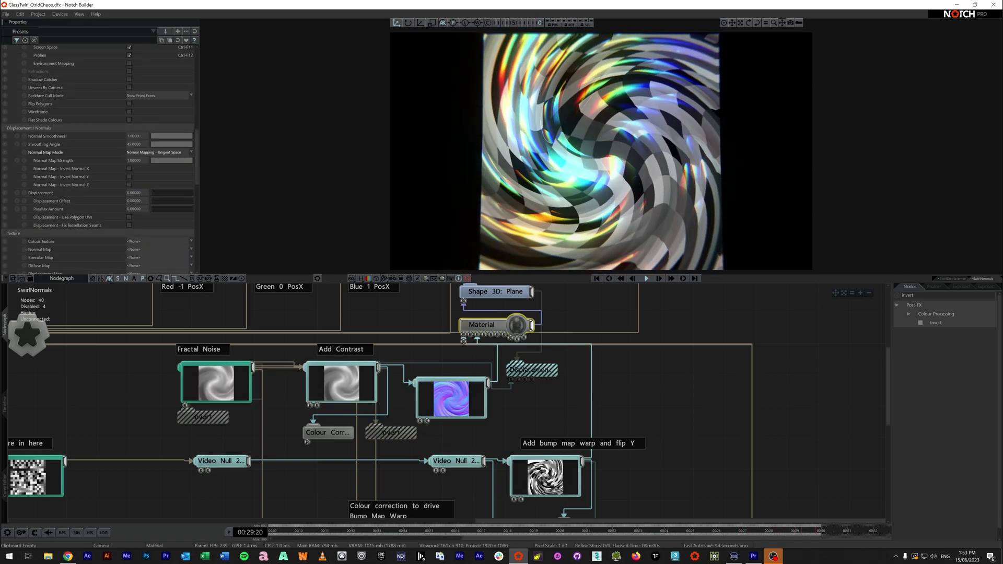
click(157, 152)
scroll(157, 159, up, 1)
click(157, 159)
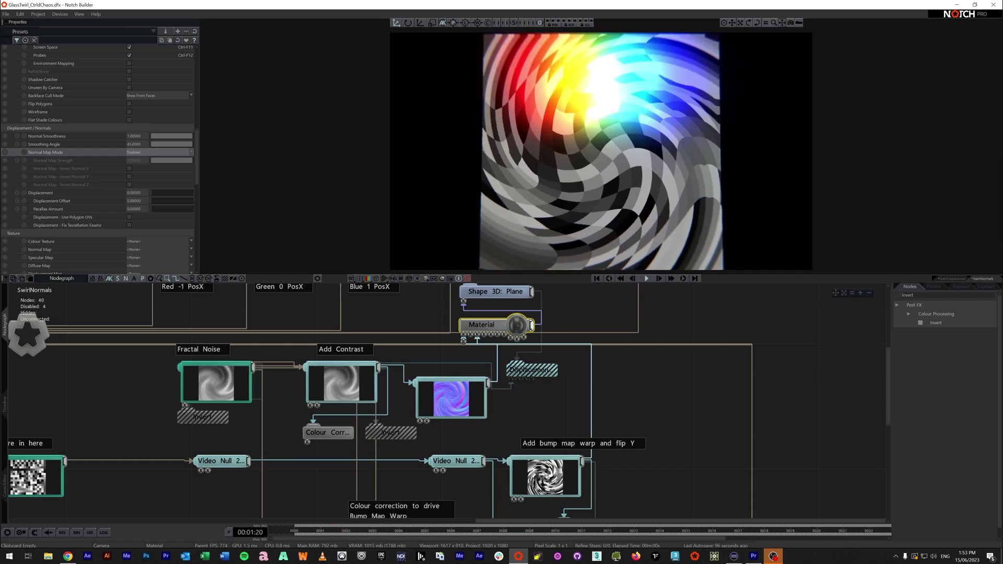
click(157, 152)
key(Down)
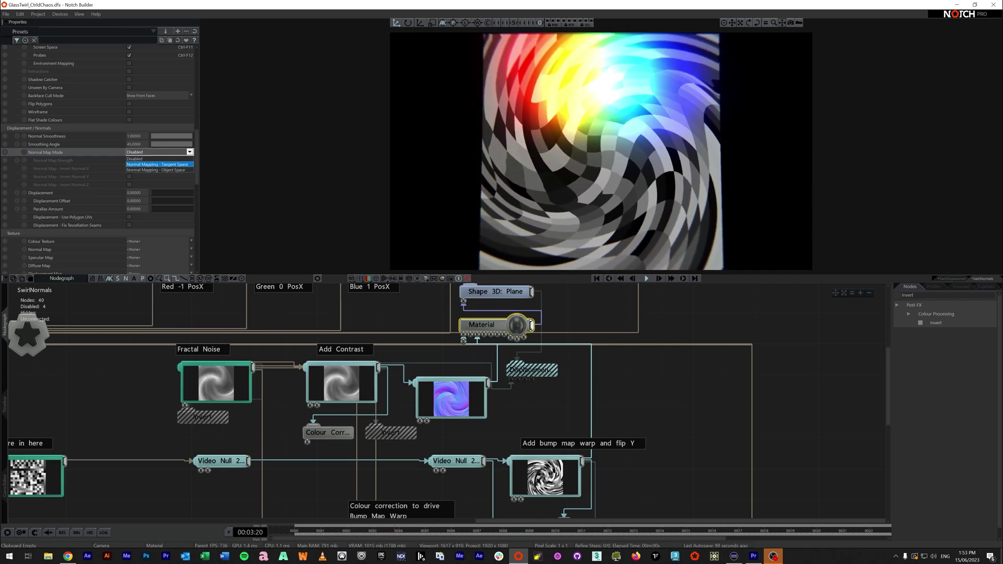
key(Return)
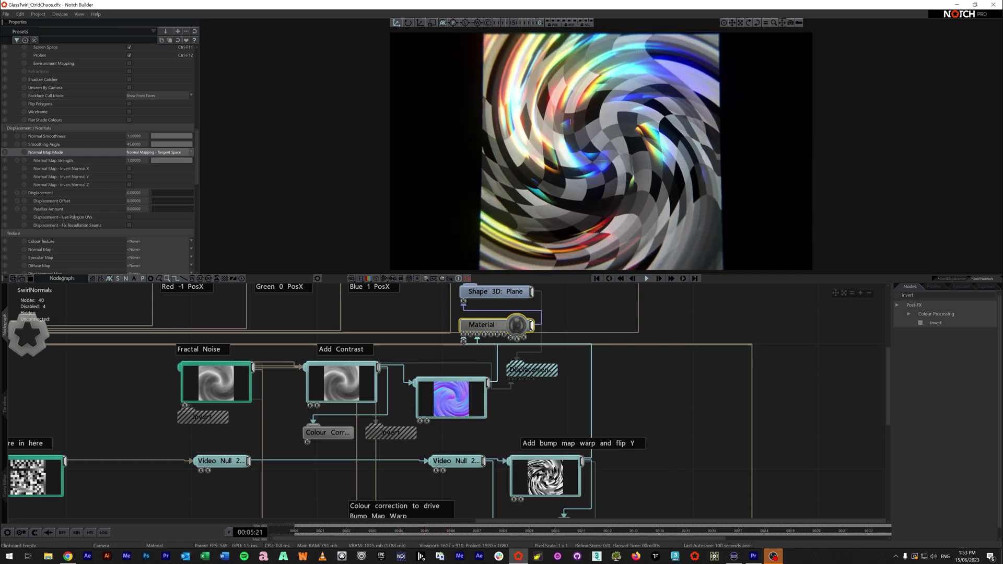
- Delete the link between the main texture's second Video Null and Twirl Image Warp, and reconnect it after comparing the look
middle_drag(560, 519, 591, 353)
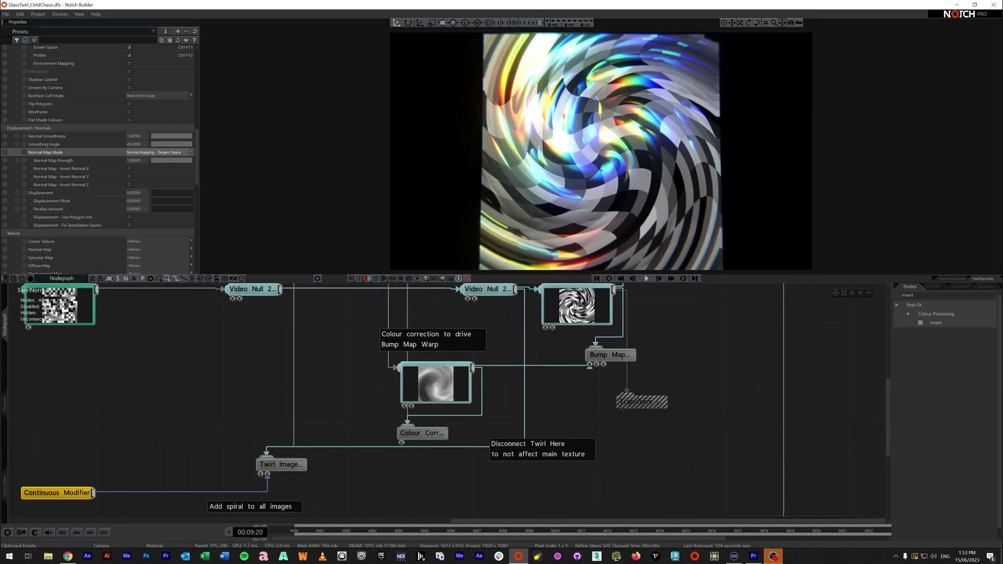
click(525, 413)
key(Delete)
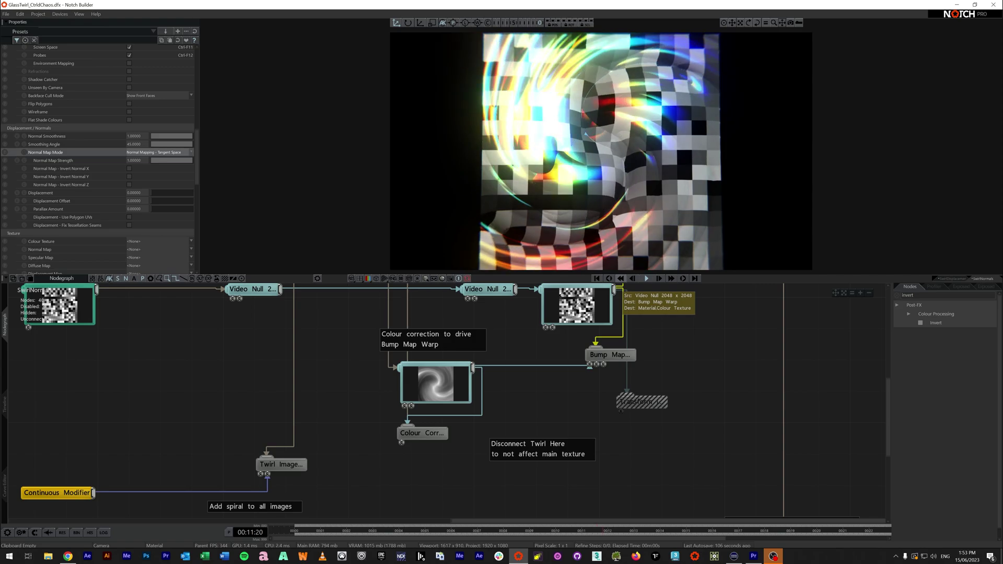
click(593, 353)
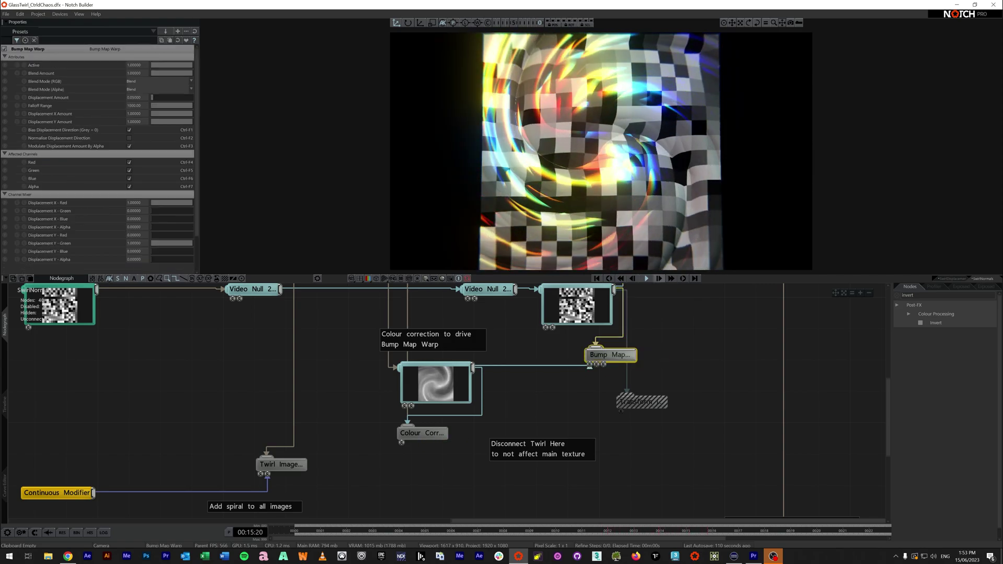
middle_drag(502, 392, 470, 451)
scroll(447, 388, down, 3)
drag(474, 359, 291, 484)
- Examine the settings of the Shape 3D plane that carries the material
middle_drag(508, 367, 454, 463)
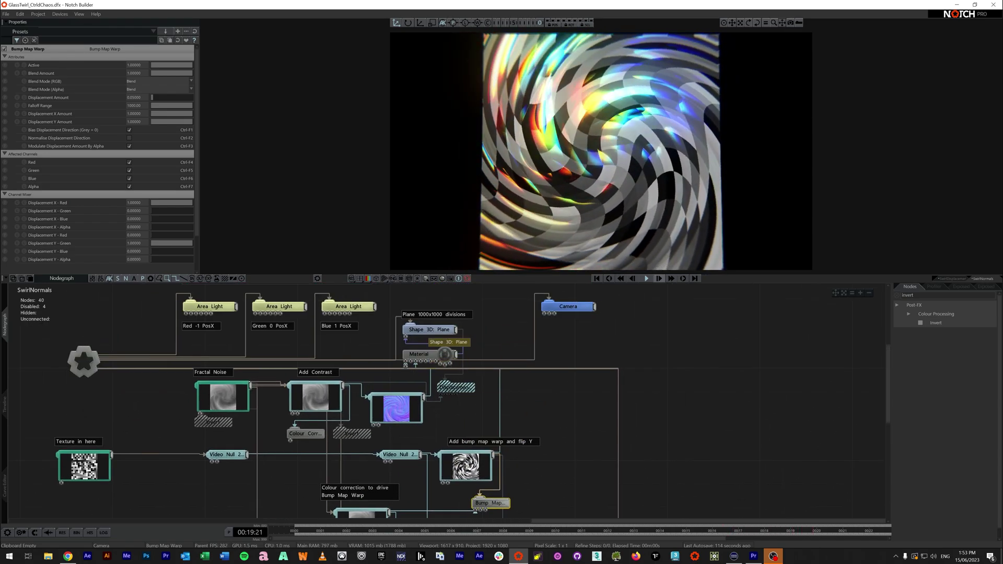
click(429, 331)
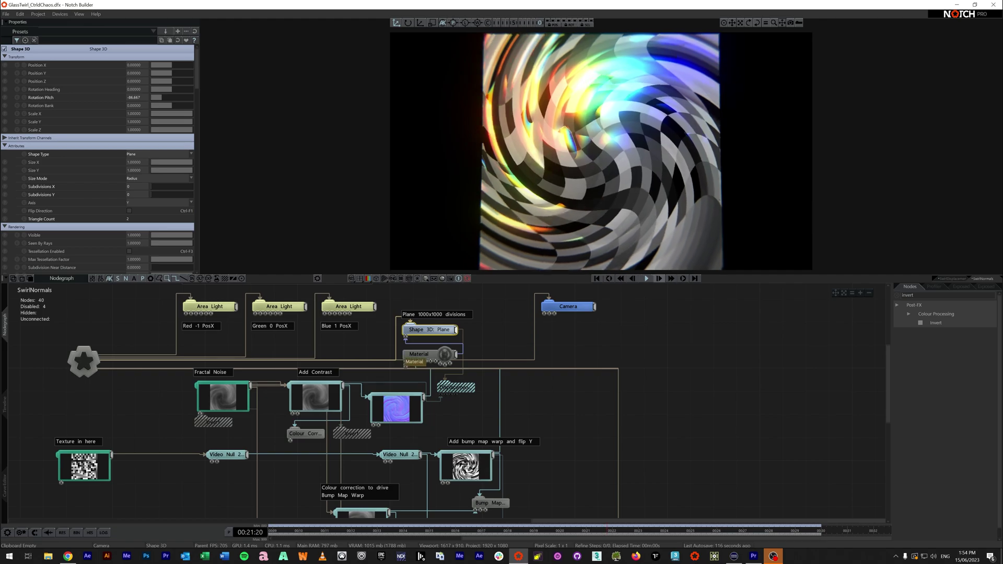
middle_drag(504, 413, 504, 411)
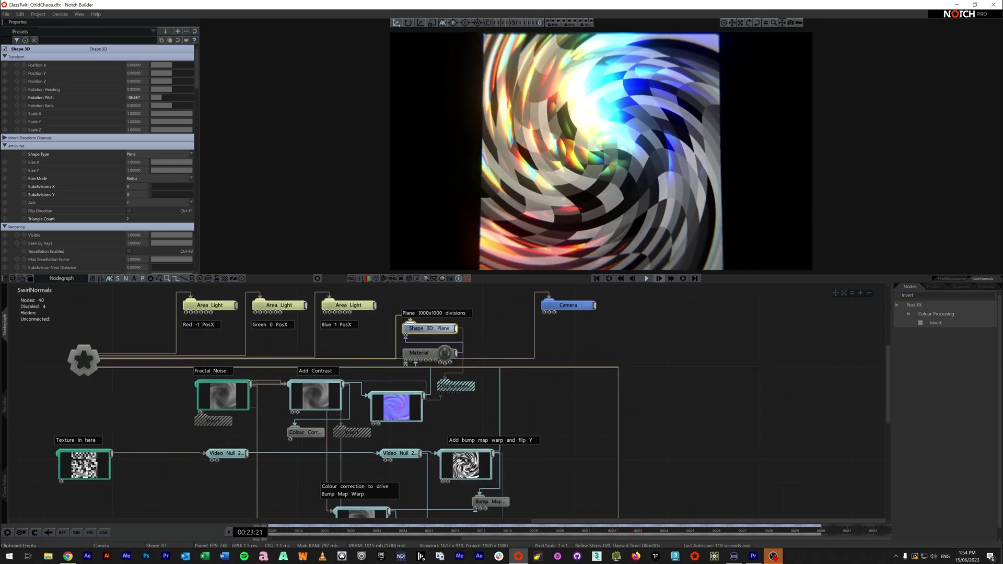
- Select the Glow, Film Grading and Glow 2 post-FX nodes and toggle them off and on to compare the look
middle_drag(630, 501, 504, 242)
drag(465, 354, 555, 476)
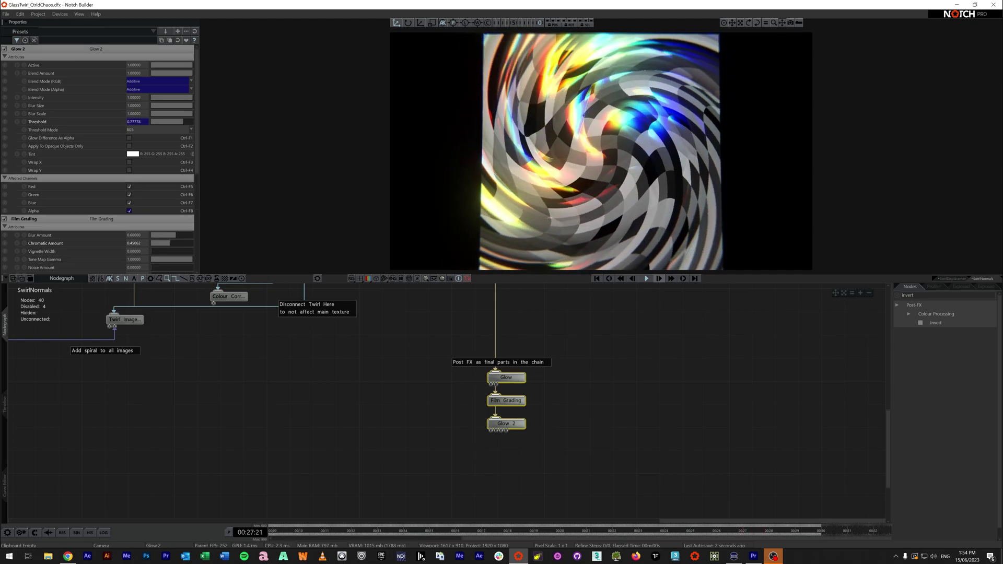
key(e)
key(e)
key(e)
key(e)
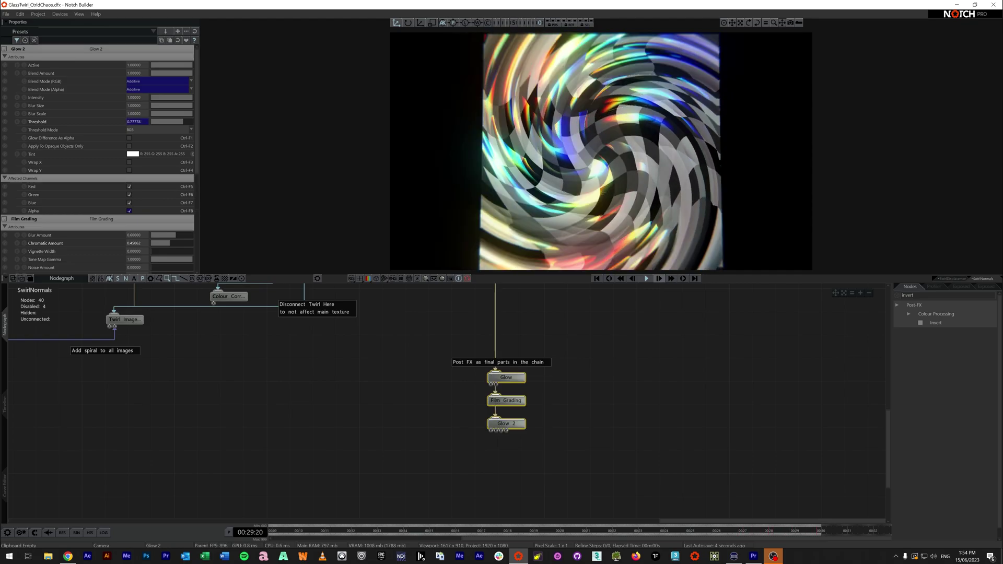
- Disable and re-enable the Twirl Image Warp node to compare the images without the spiral
middle_drag(460, 324, 738, 483)
click(439, 450)
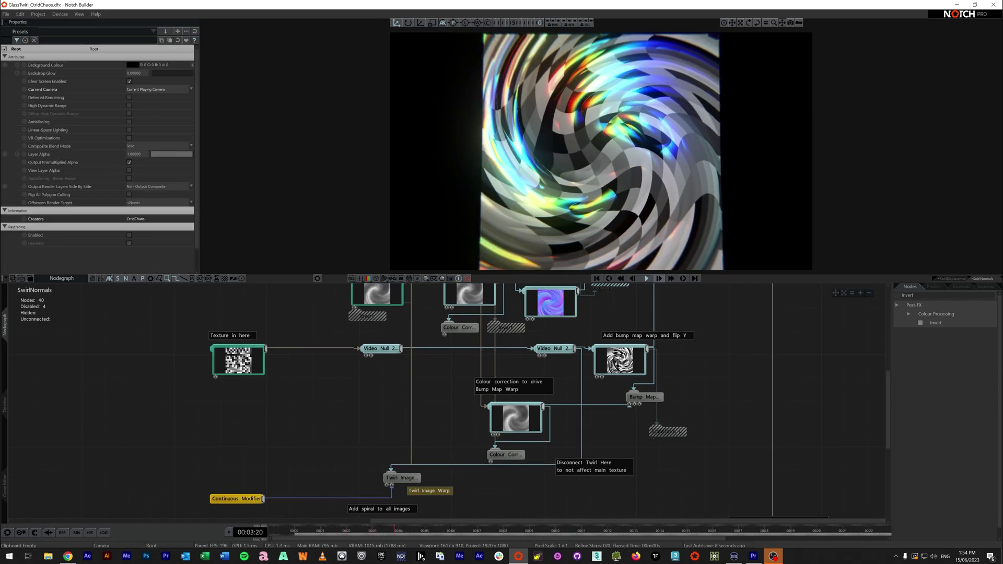
click(402, 477)
key(ctrl+e)
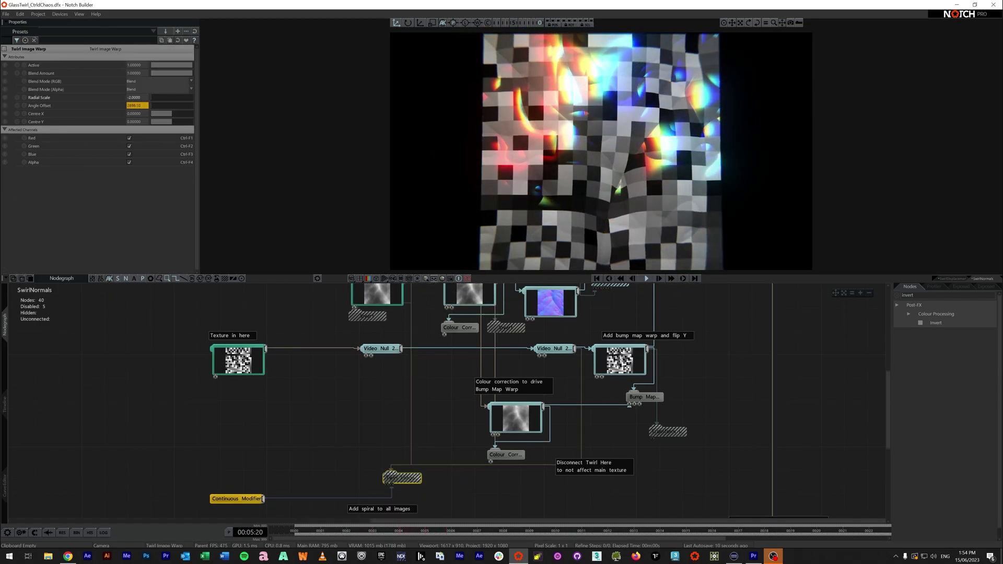
key(ctrl+e)
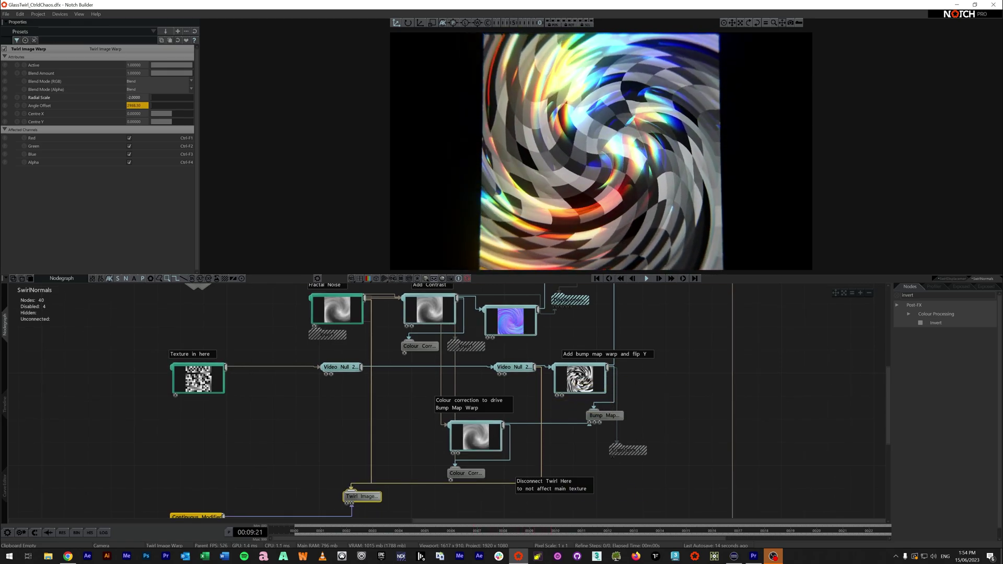
- Disconnect Twirl Image Warp from the main texture's second Video Null again, restore the link, and view the whole node graph
click(542, 444)
key(Delete)
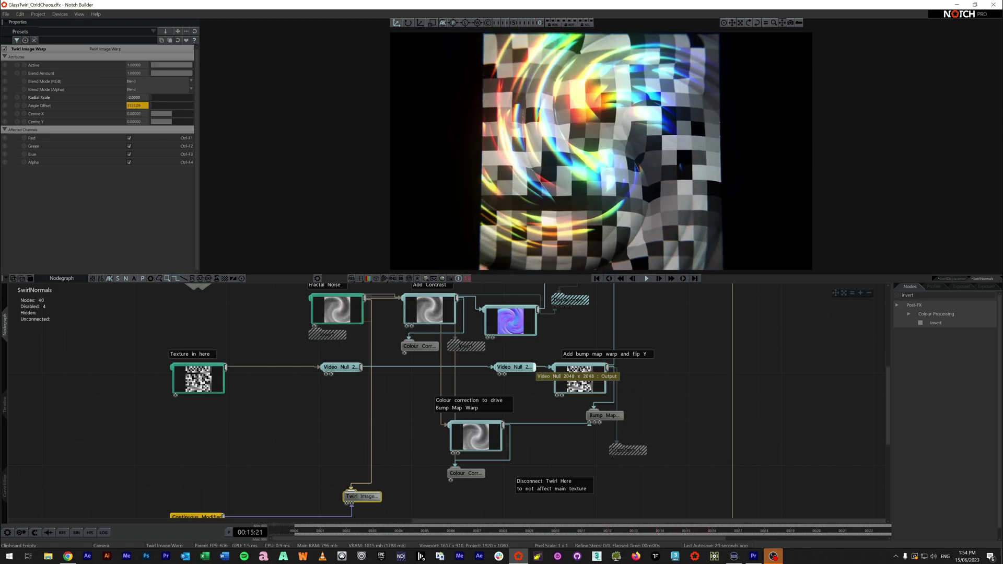
drag(536, 367, 349, 499)
scroll(447, 402, down, 4)
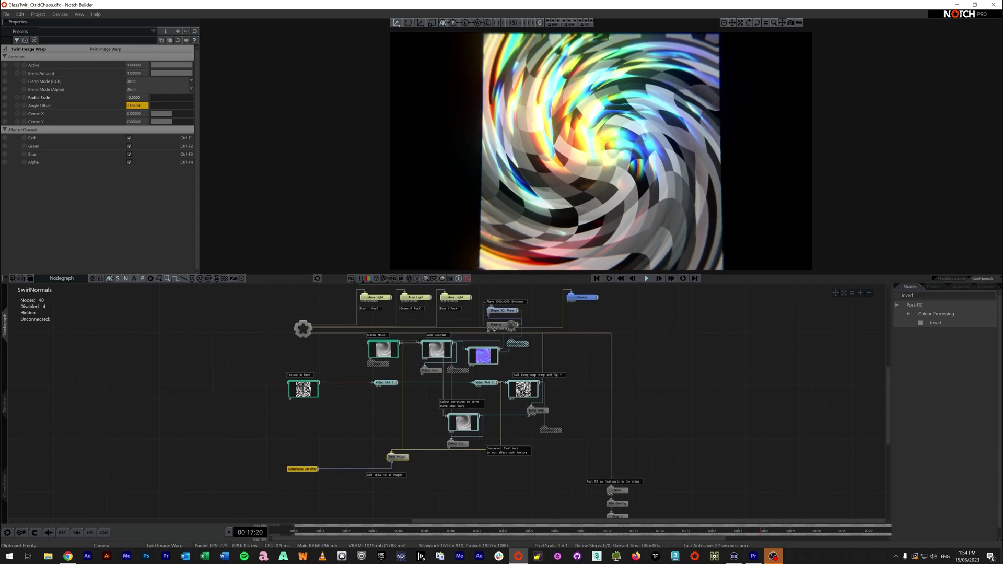
middle_drag(447, 403, 423, 398)
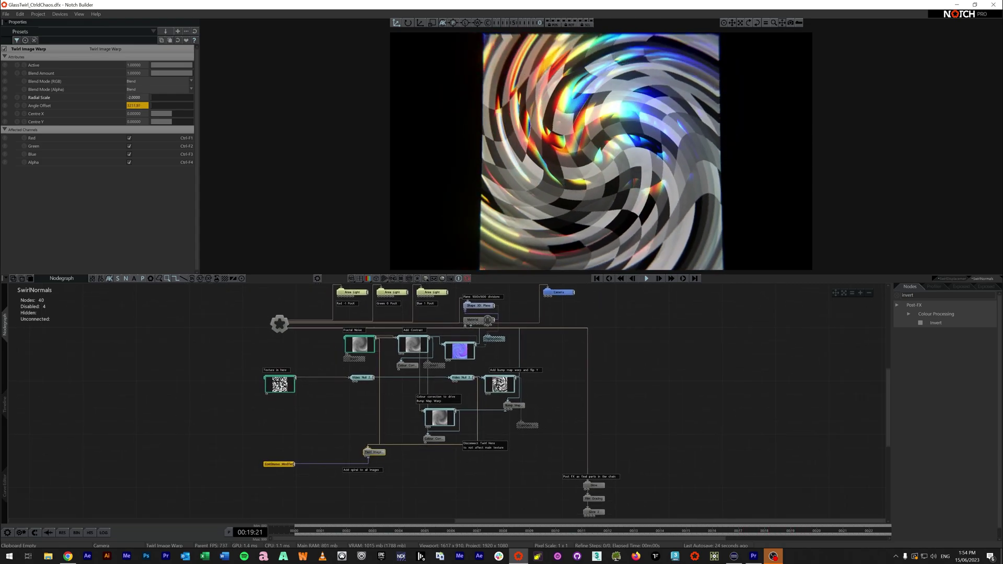